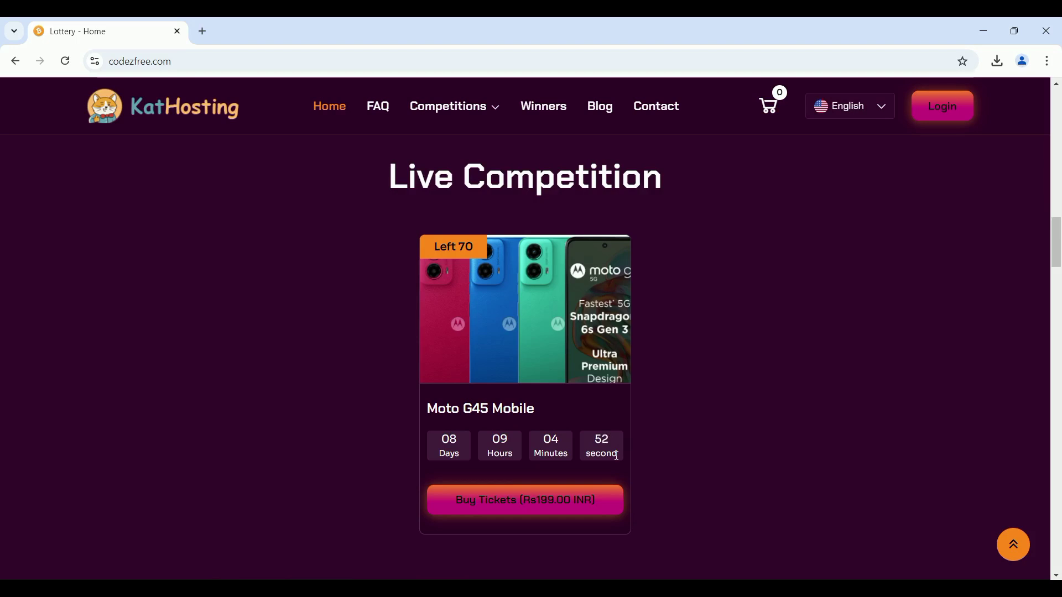
Step: Open the Moto G45 Mobile raffle from the live competitions and set its ticket quantity to 2
scroll(512, 531, "down", 1)
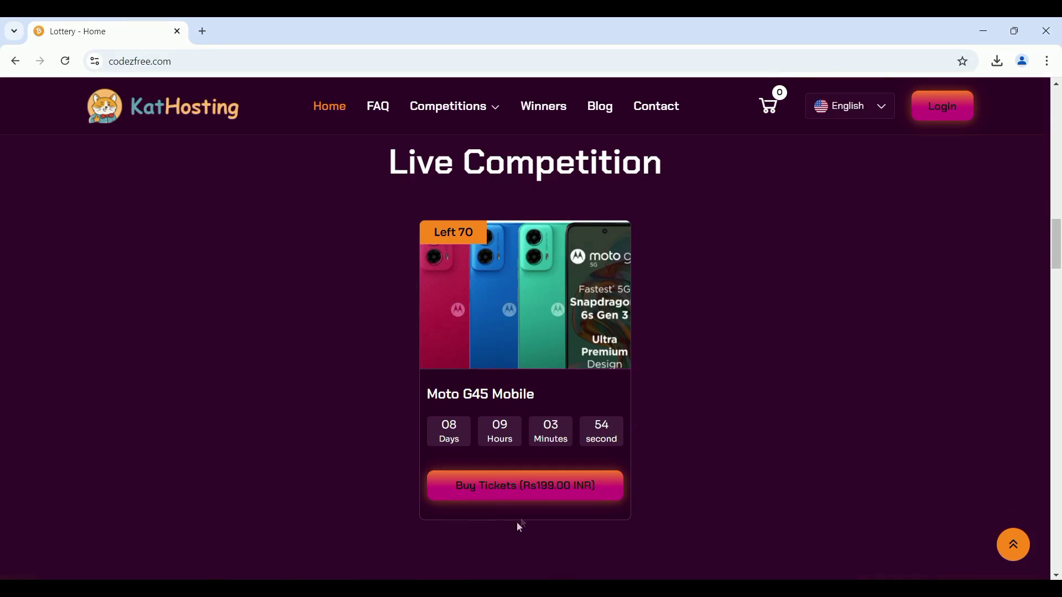
left_click(550, 494)
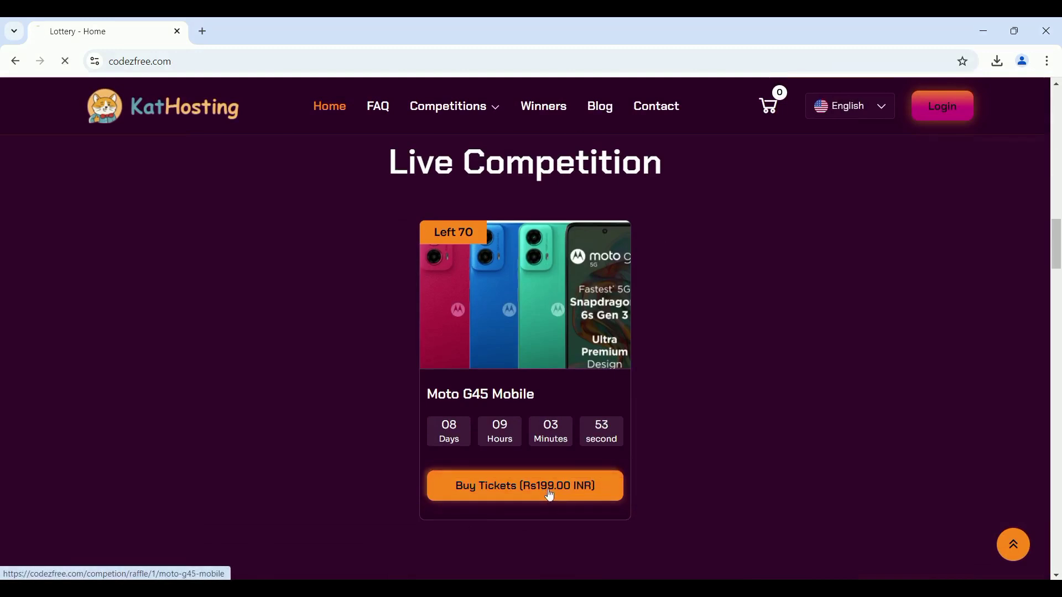
scroll(555, 408, "down", 3)
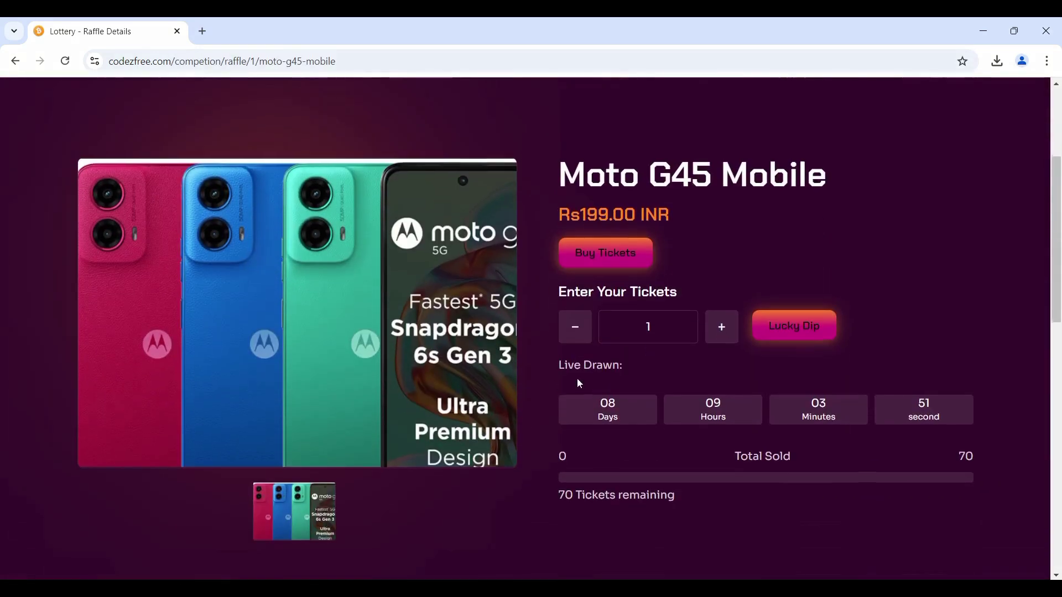
left_click(725, 335)
left_click(725, 335)
left_click(724, 335)
left_click(584, 336)
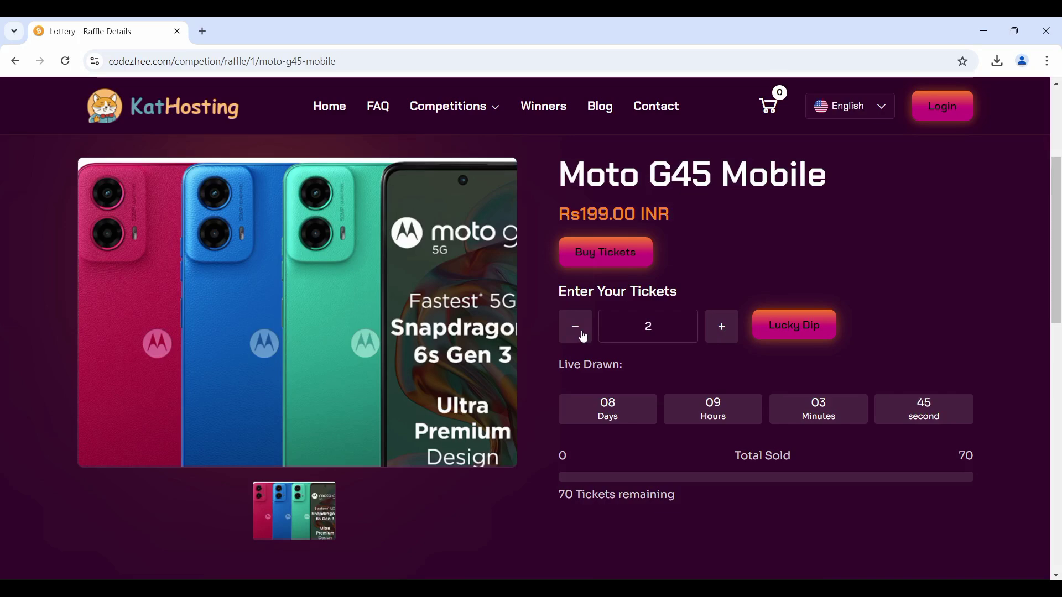
Step: Manually choose raffle tickets 56, 58 and 52 from the 47 - 69 number range
scroll(580, 332, "down", 8)
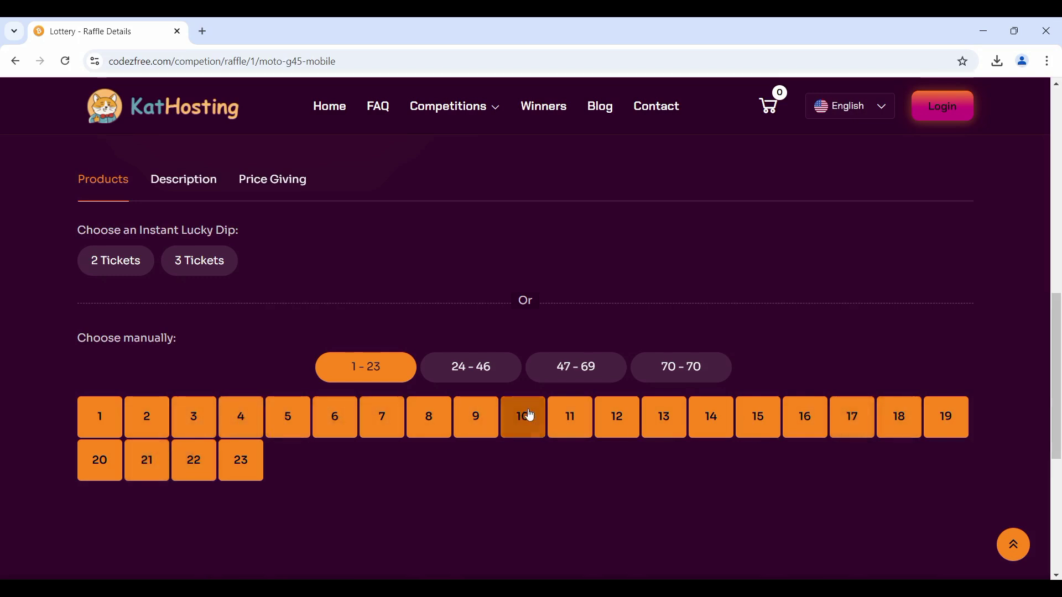
left_click(465, 372)
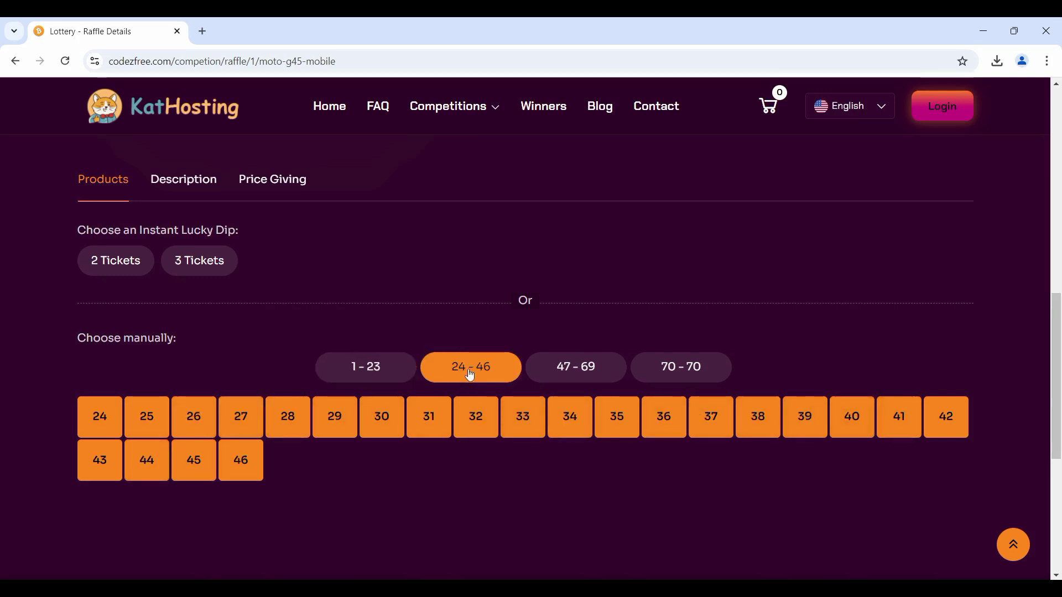
left_click(583, 371)
left_click(530, 426)
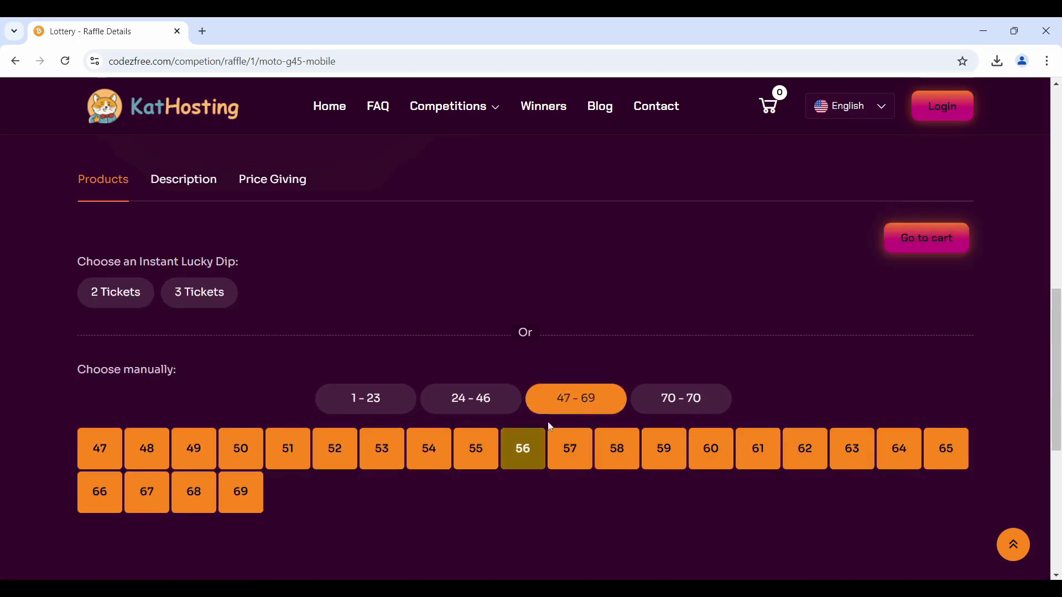
left_click(619, 451)
left_click(315, 454)
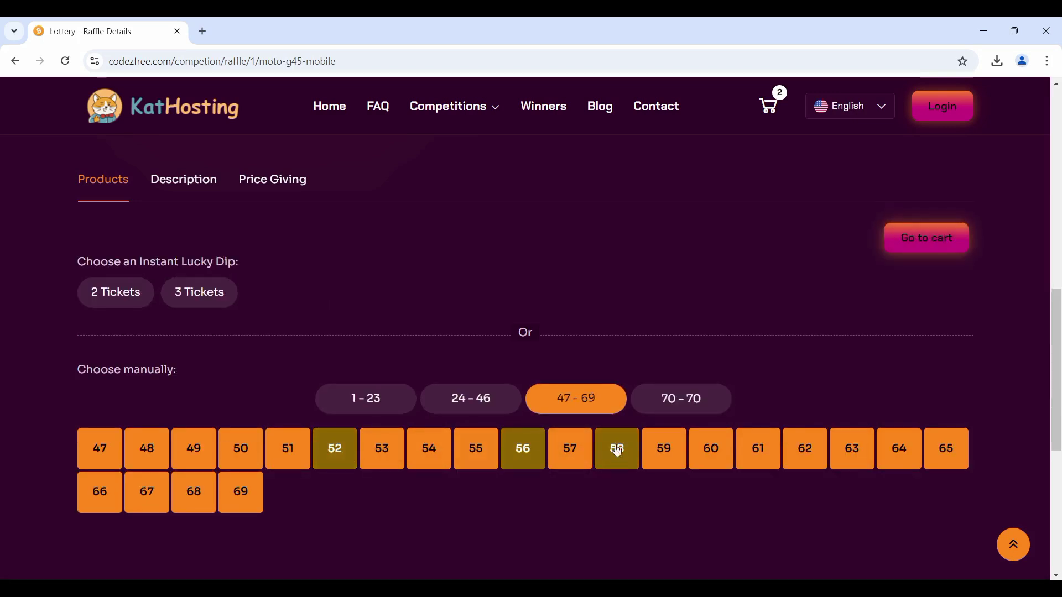
Step: Open the cart to review the chosen Moto G45 tickets and grand total, and return to the home page
scroll(787, 441, "up", 5)
scroll(800, 446, "up", 2)
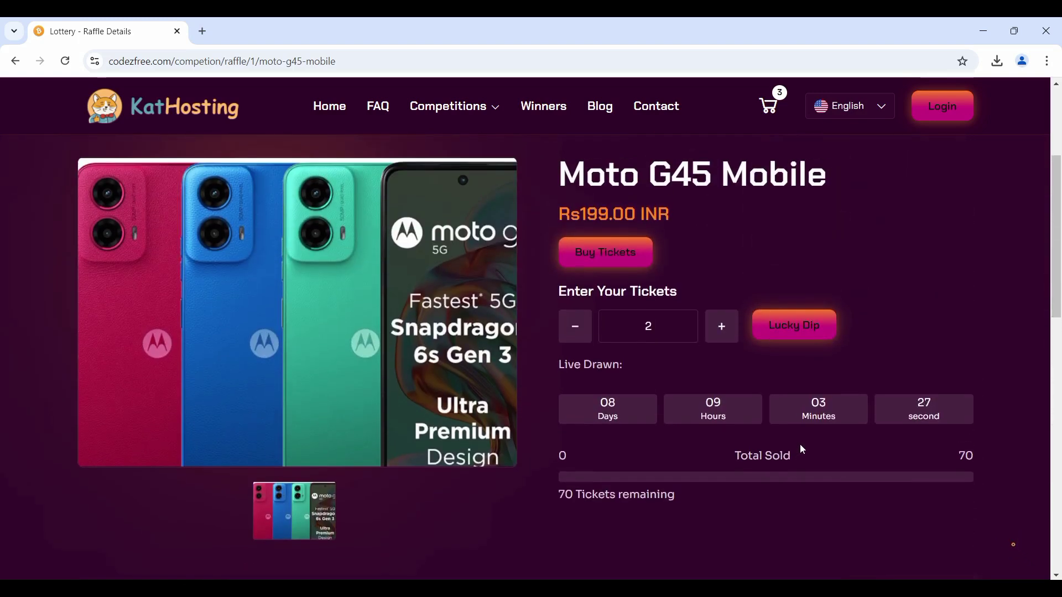
scroll(801, 446, "down", 5)
left_click(926, 381)
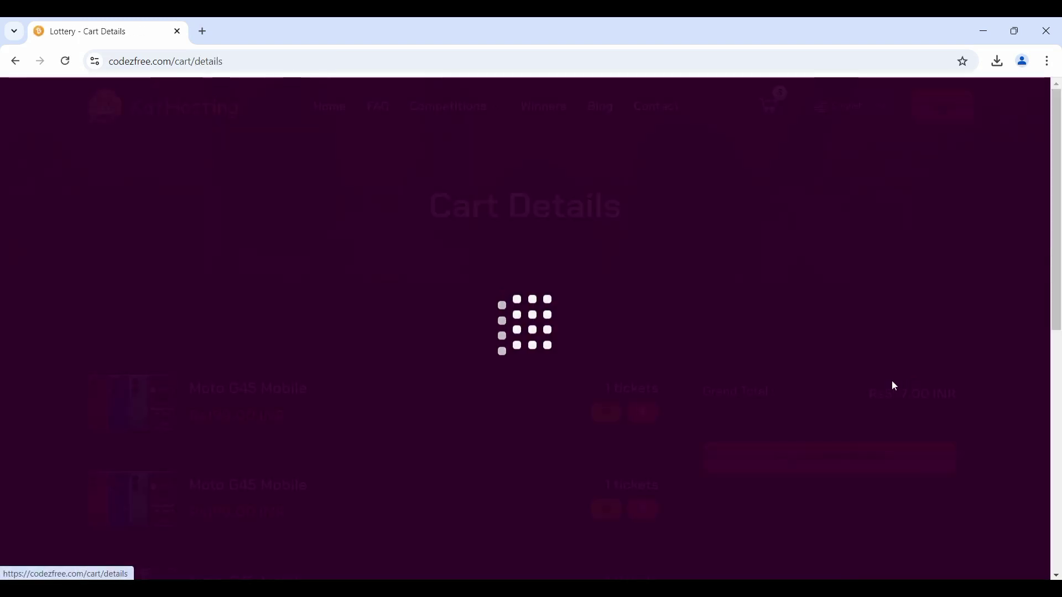
scroll(788, 377, "down", 2)
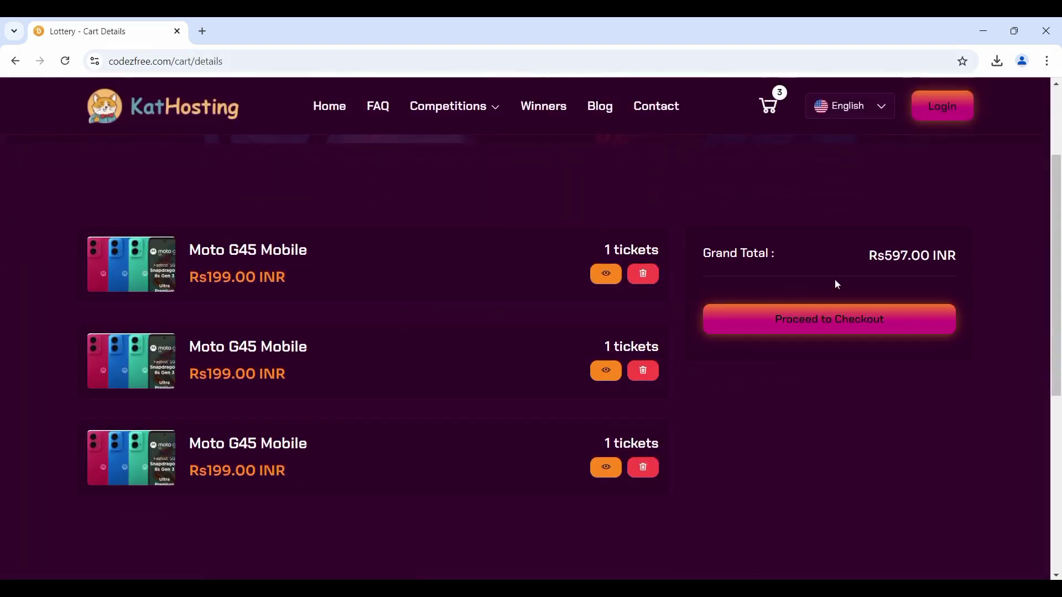
scroll(849, 362, "down", 2)
scroll(848, 360, "up", 4)
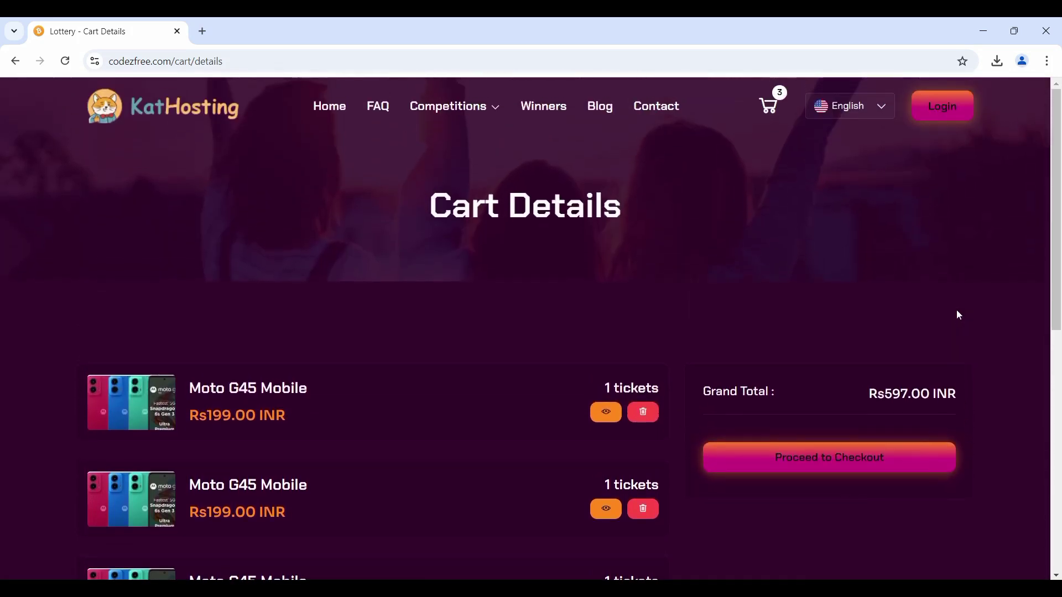
left_click(178, 120)
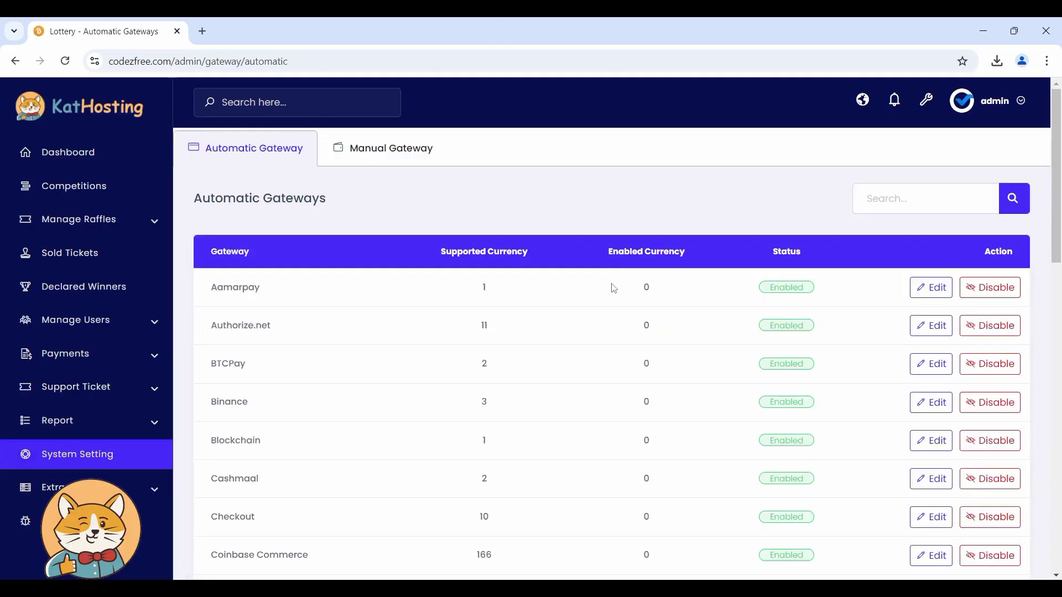
Step: Look through the automatic payment gateways in the admin area and open the manual gateways
scroll(614, 288, "down", 15)
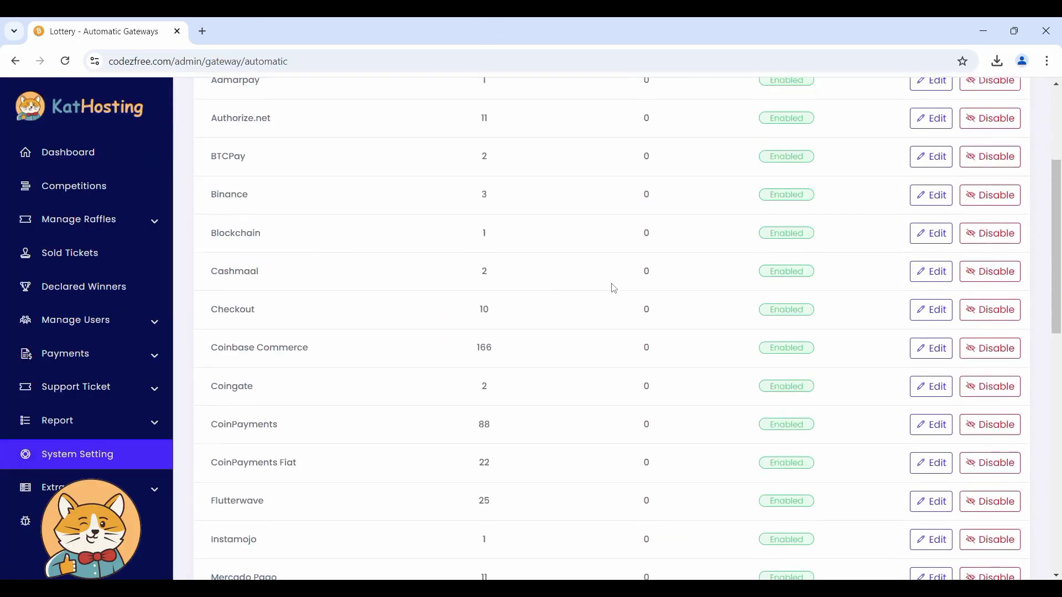
scroll(614, 288, "up", 15)
left_click(383, 149)
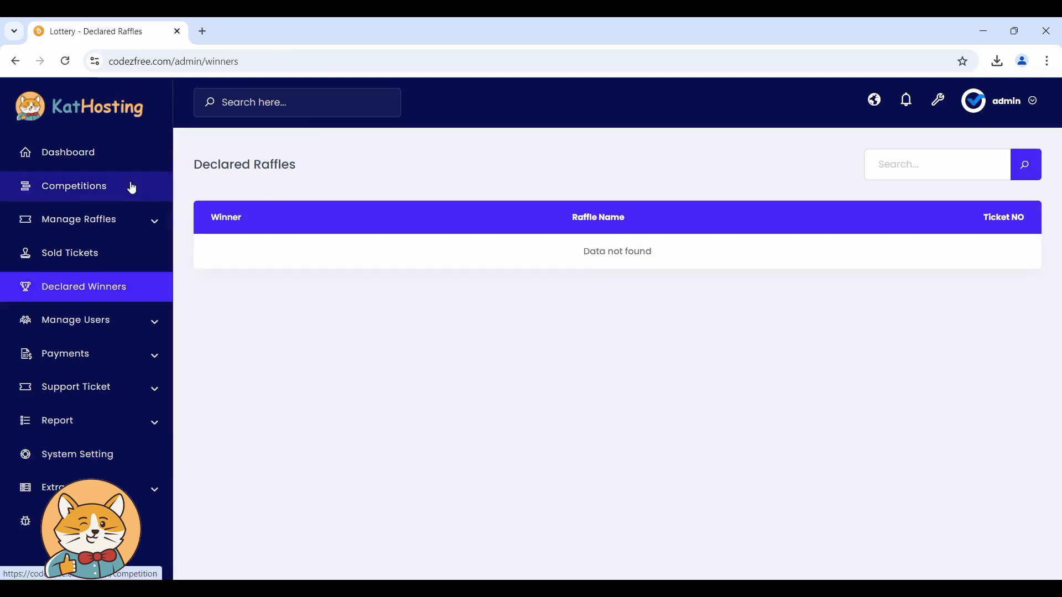
Step: Add a new competition named "Car Competition" to the admin competitions list
left_click(130, 186)
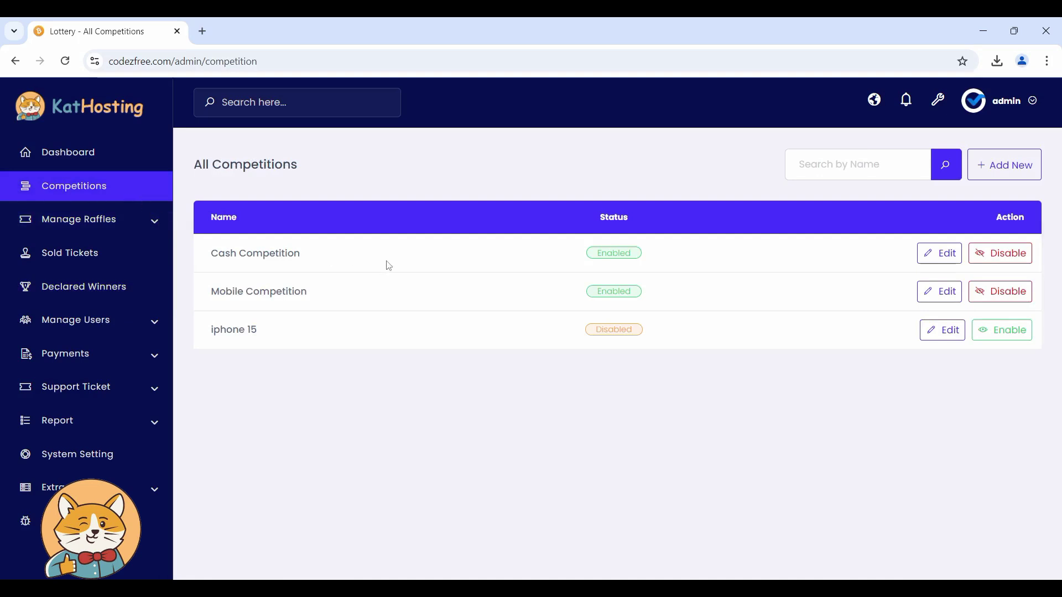
left_click(1002, 166)
left_click(527, 185)
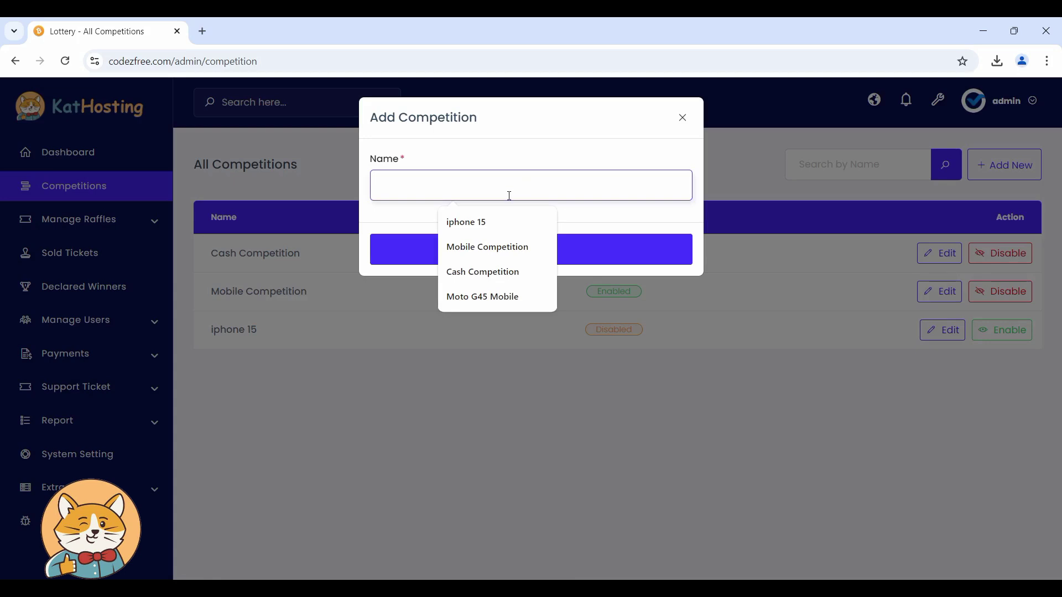
left_click(528, 247)
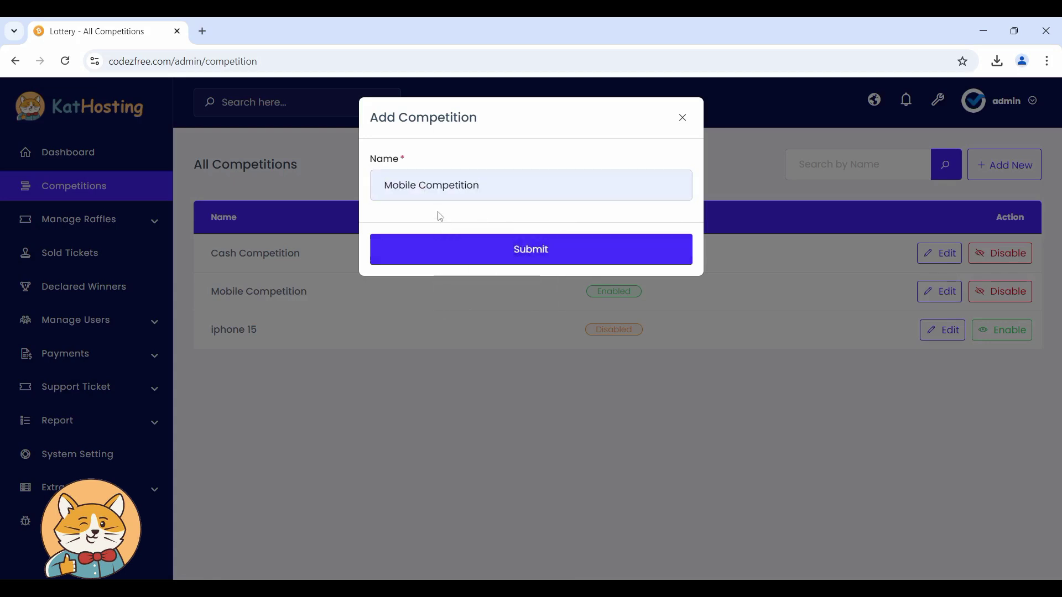
left_click_drag(476, 195, 381, 186)
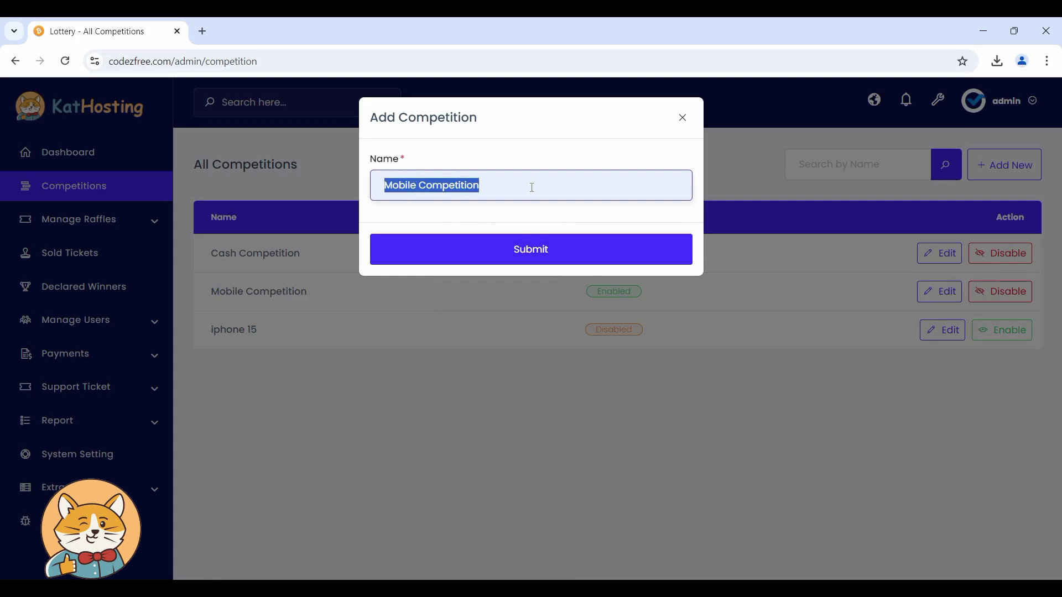
left_click(475, 187)
double_click(416, 184)
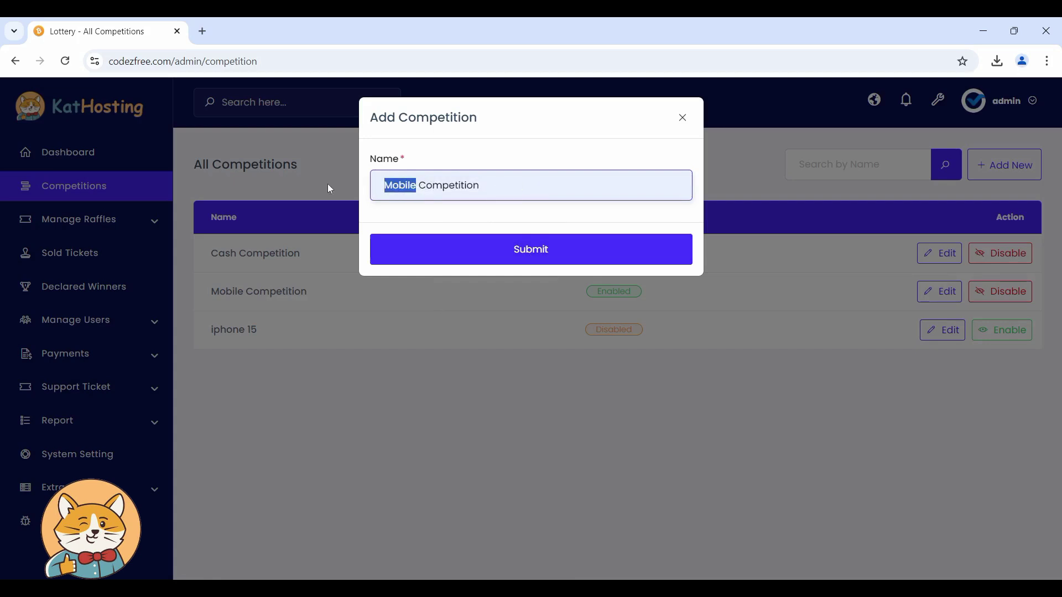
key("Caps_Lock")
type("C")
key("Caps_Lock")
type("ar")
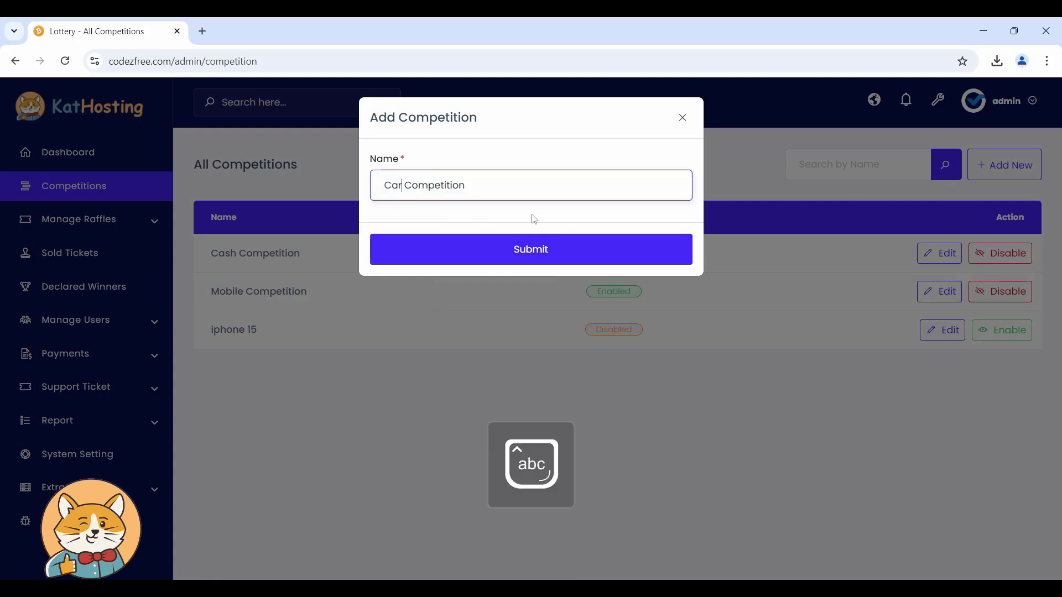
left_click(556, 222)
left_click(493, 252)
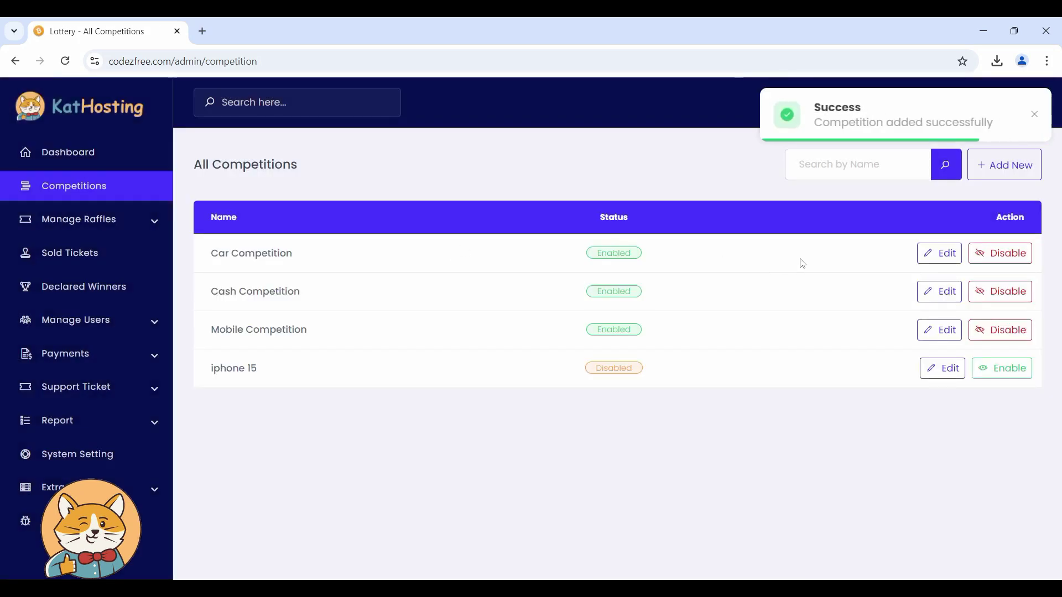
Step: Start a new raffle from the live raffles list and name it "Moto G85 Mobile"
left_click(152, 223)
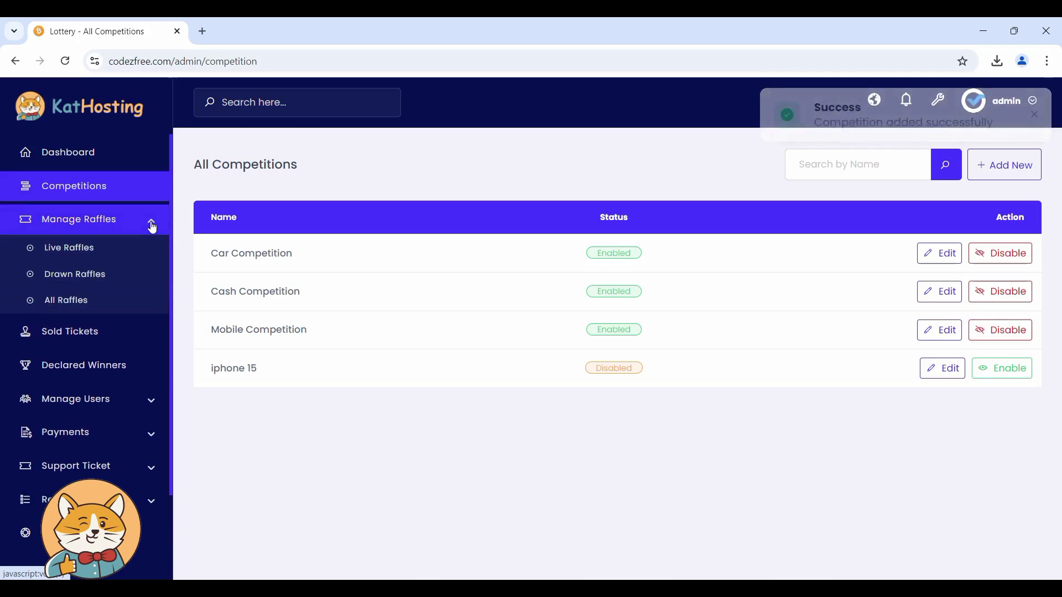
left_click(116, 253)
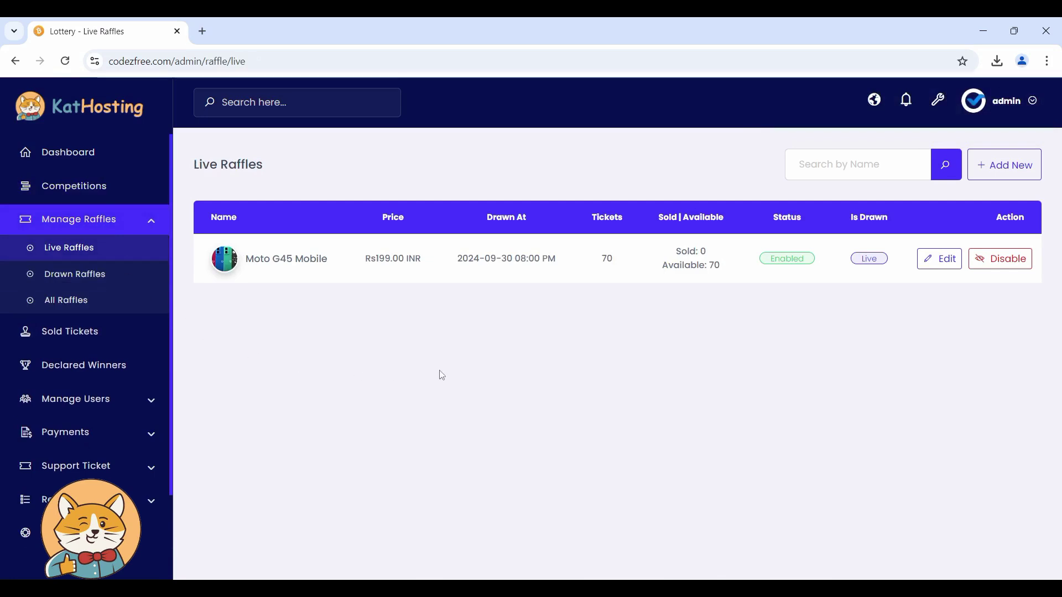
left_click(996, 169)
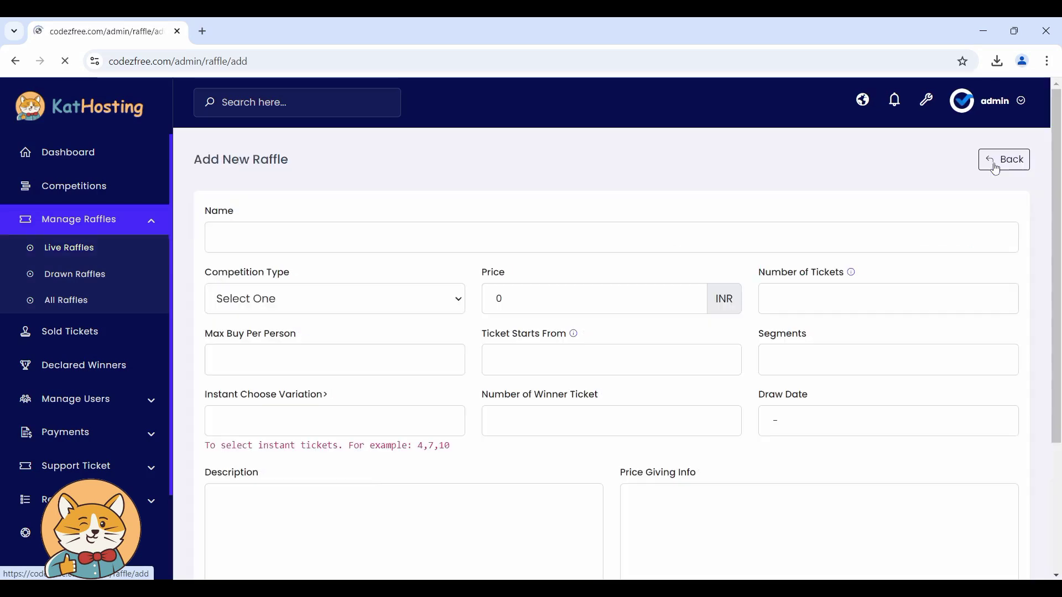
left_click(316, 238)
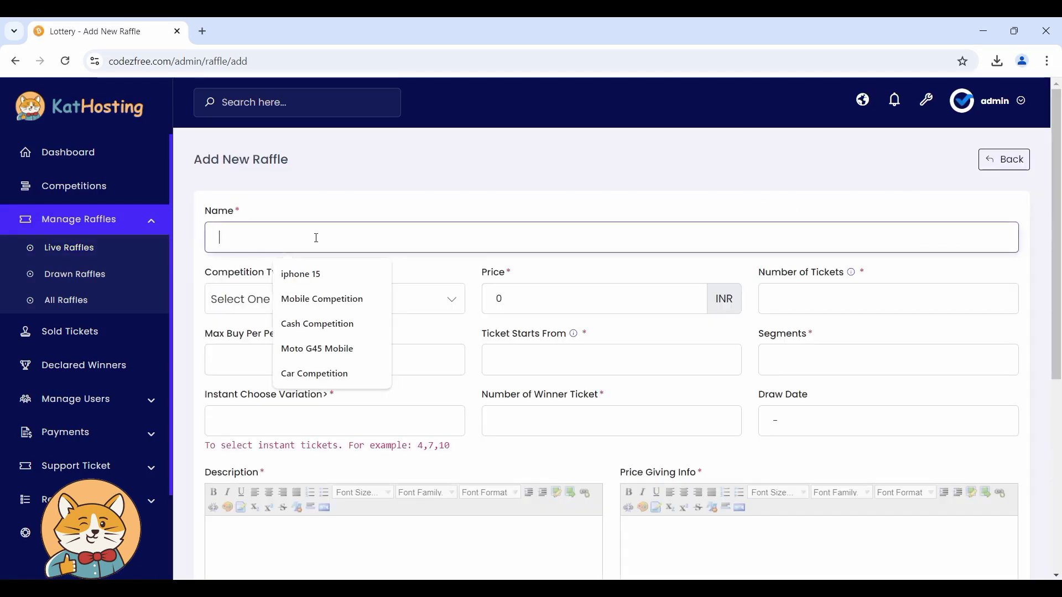
left_click(317, 348)
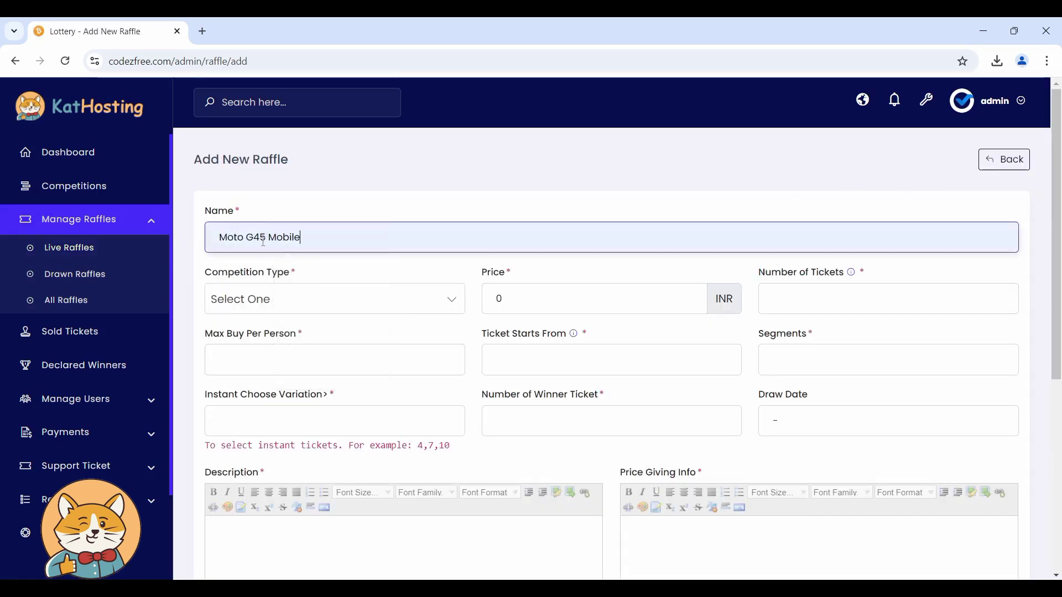
left_click(275, 249)
key("BackSpace")
key("BackSpace")
type("85")
left_click(385, 204)
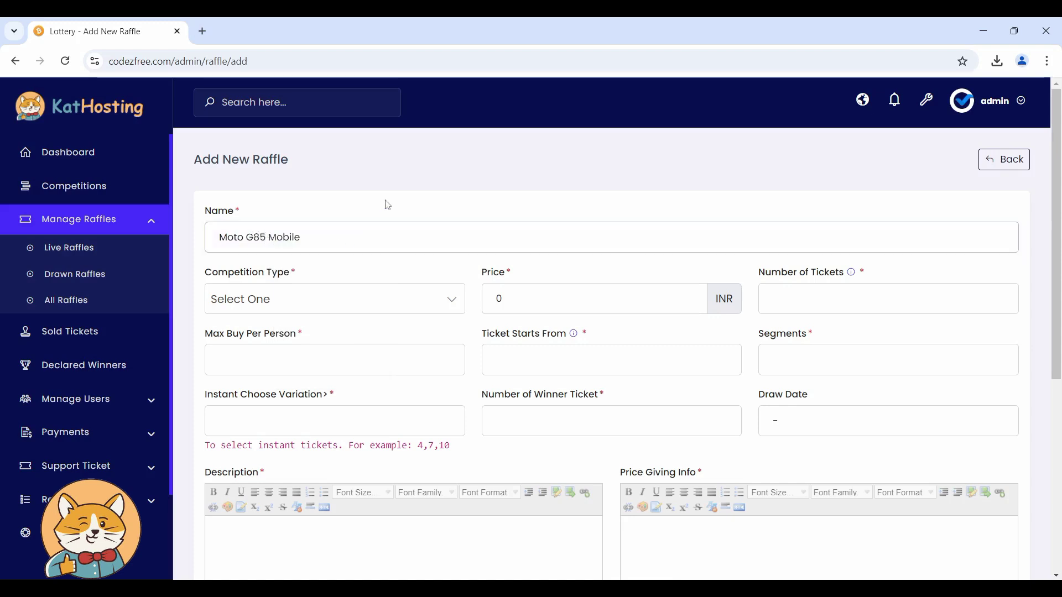
Step: Set the raffle's competition type to Mobile Competition, its price to 499 INR and the number of tickets to 60
left_click(317, 299)
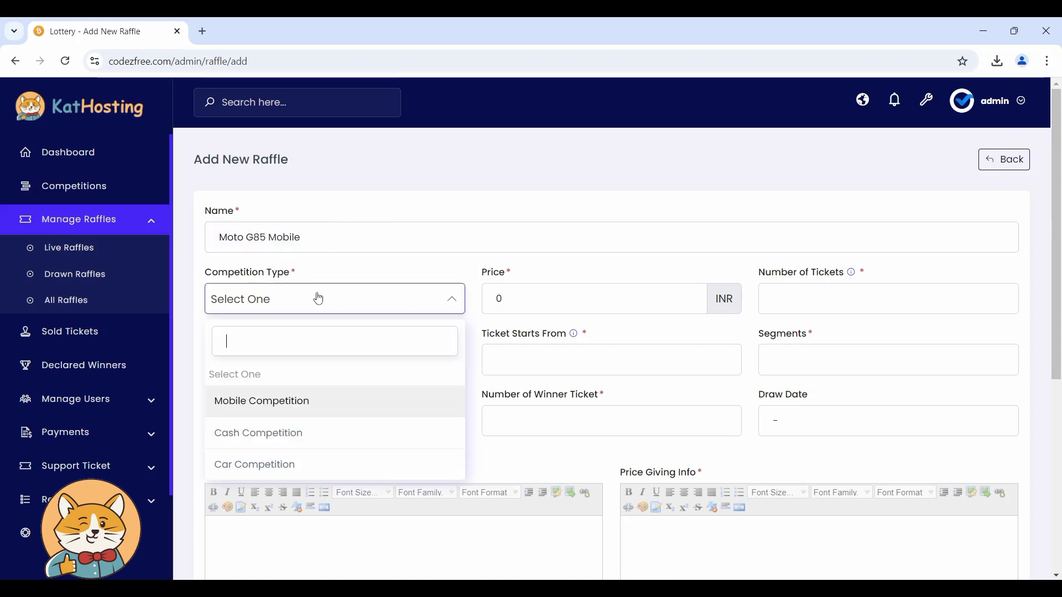
left_click(261, 407)
left_click(526, 303)
left_click_drag(544, 298, 488, 299)
type("499")
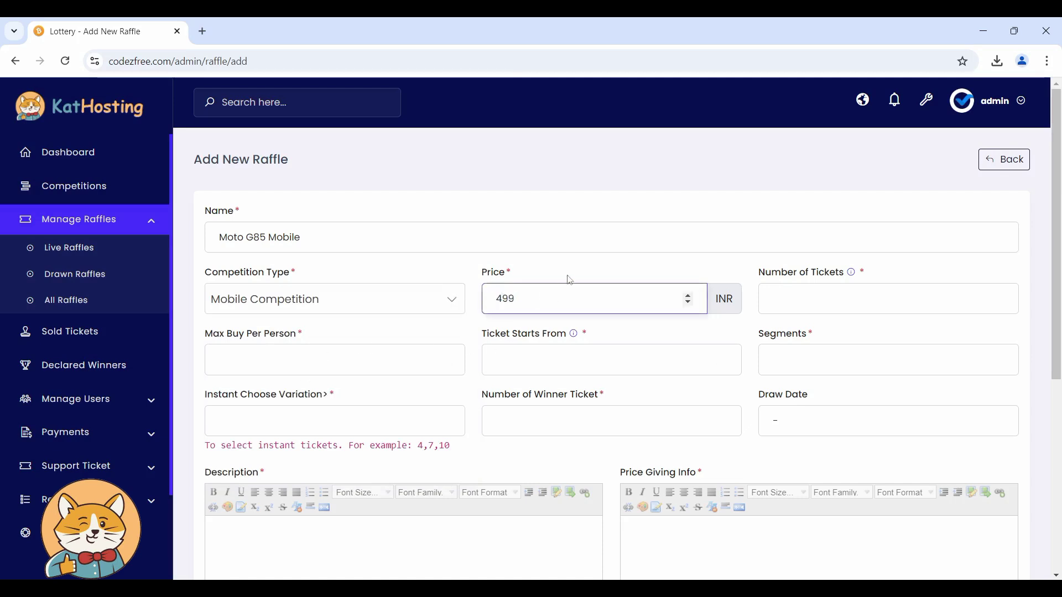
left_click(799, 294)
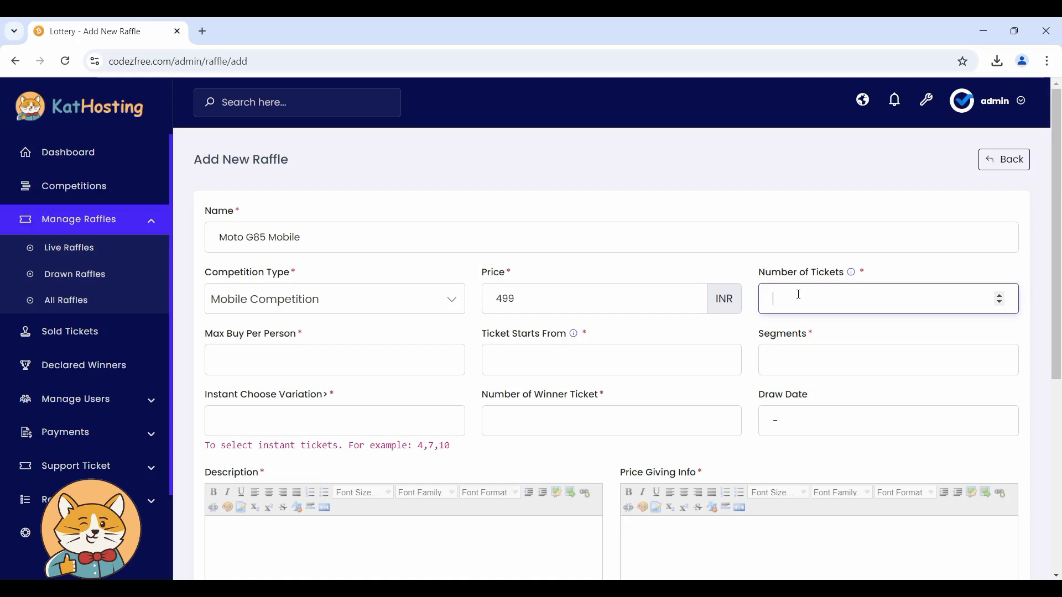
type("60")
Step: Set the raffle's max buy per person to 5, ticket start number to 1 and segments to 5
left_click(246, 363)
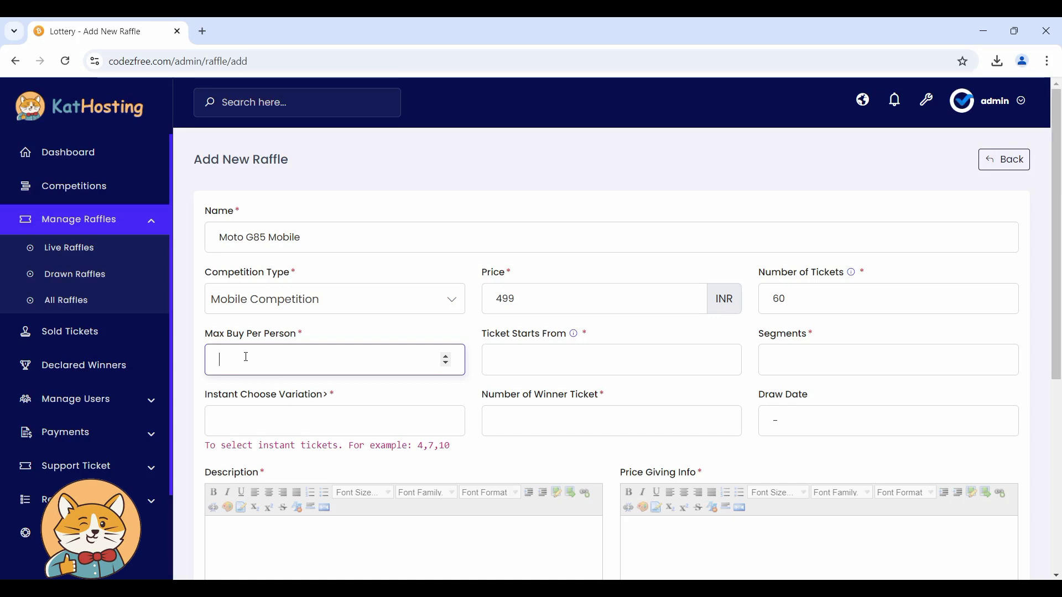
left_click(529, 360)
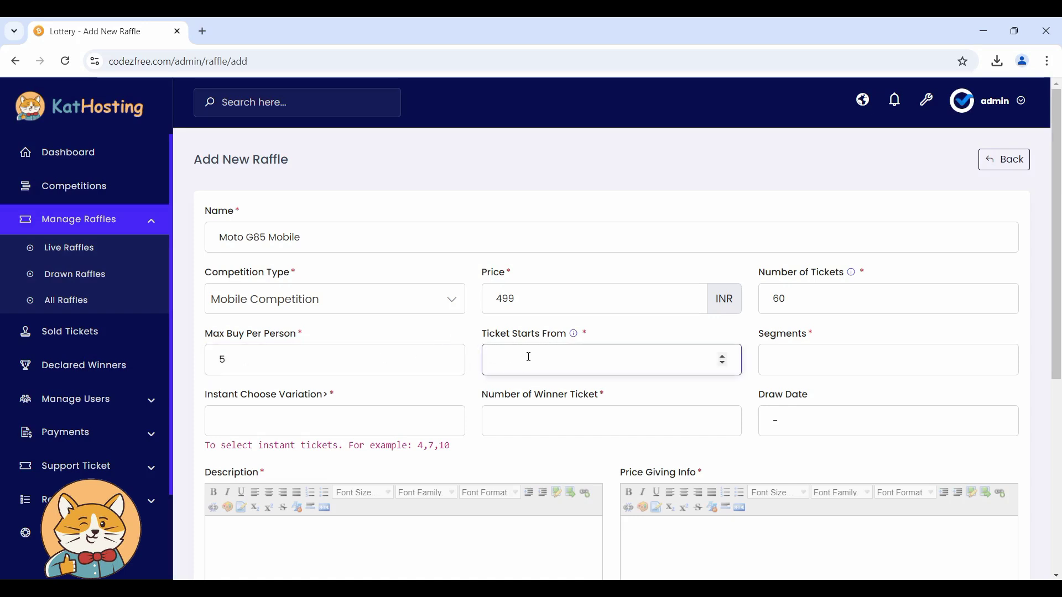
left_click(627, 336)
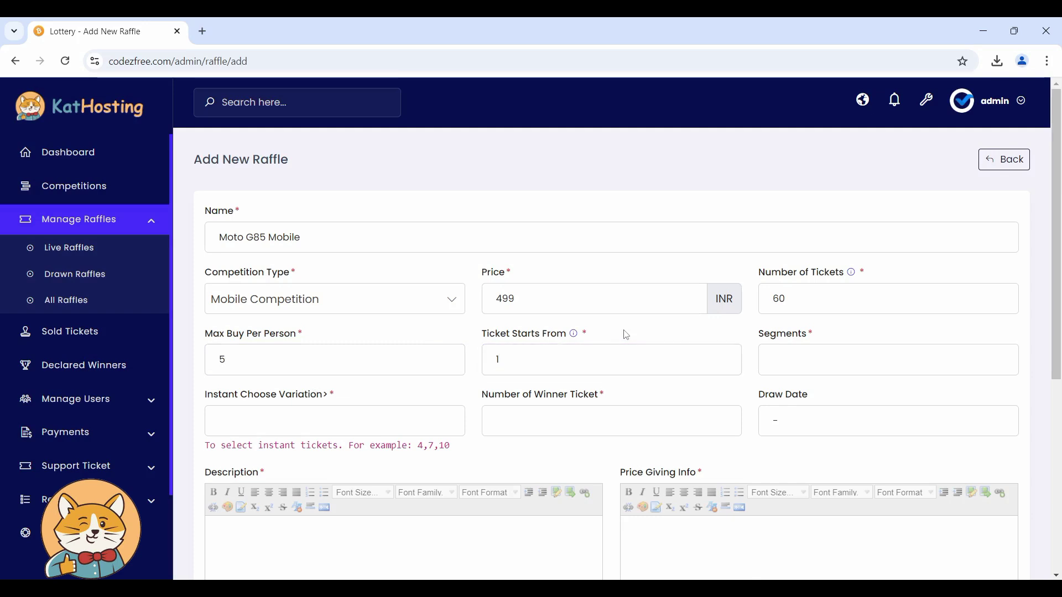
left_click(786, 349)
type("5")
scroll(320, 356, "down", 2)
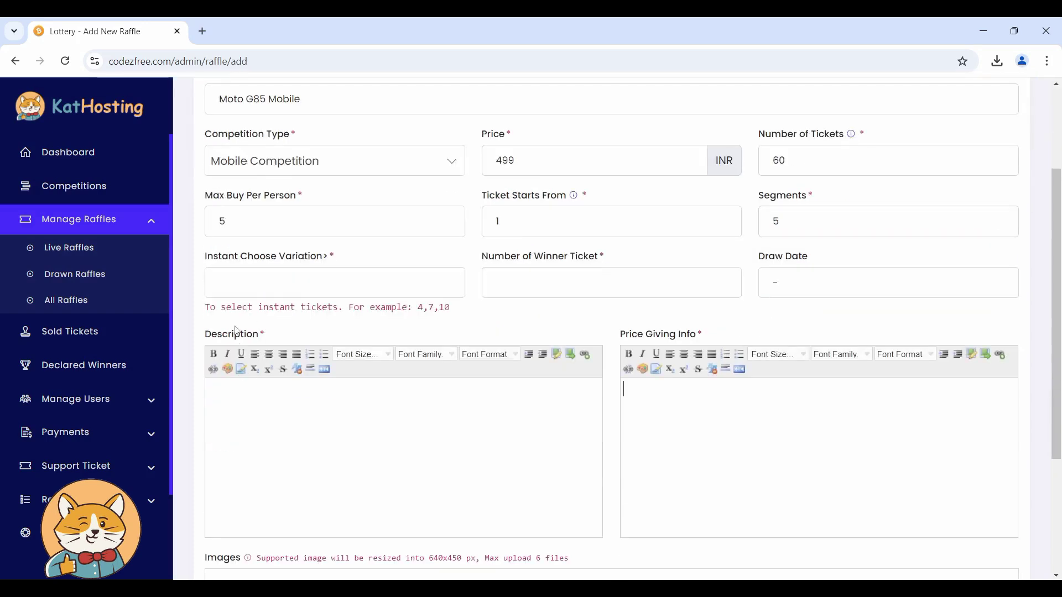
Step: Set the raffle's instant choose variation to 2,3 and its number of winner tickets to 1
left_click(269, 289)
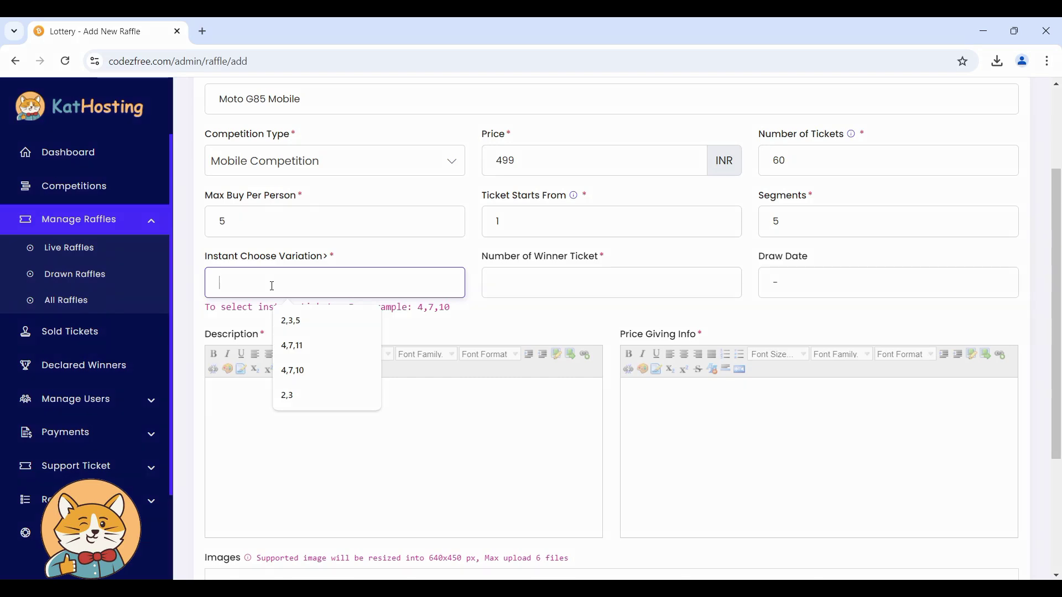
type("2,3")
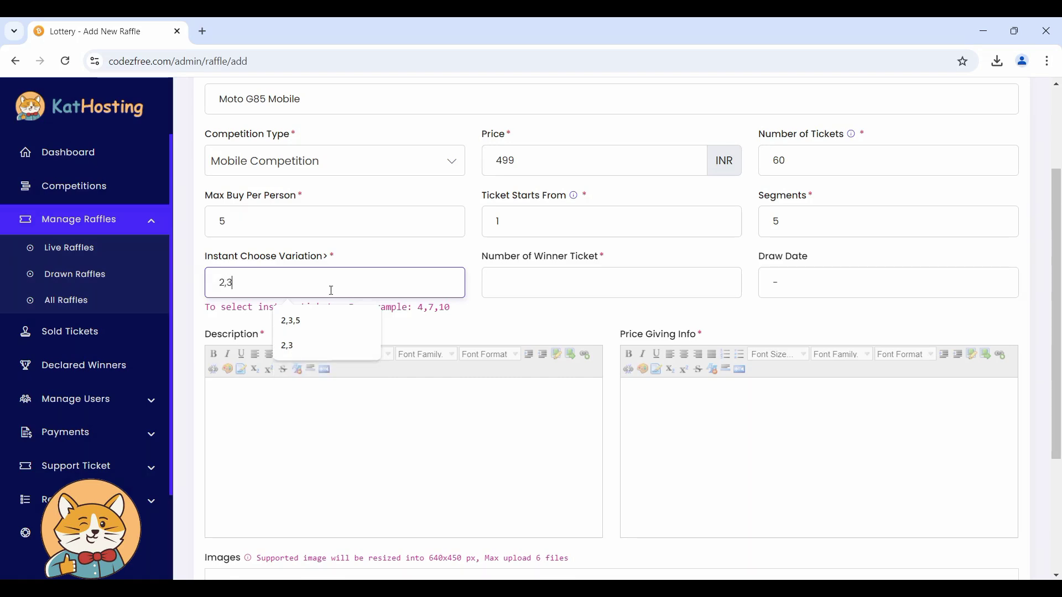
left_click(531, 315)
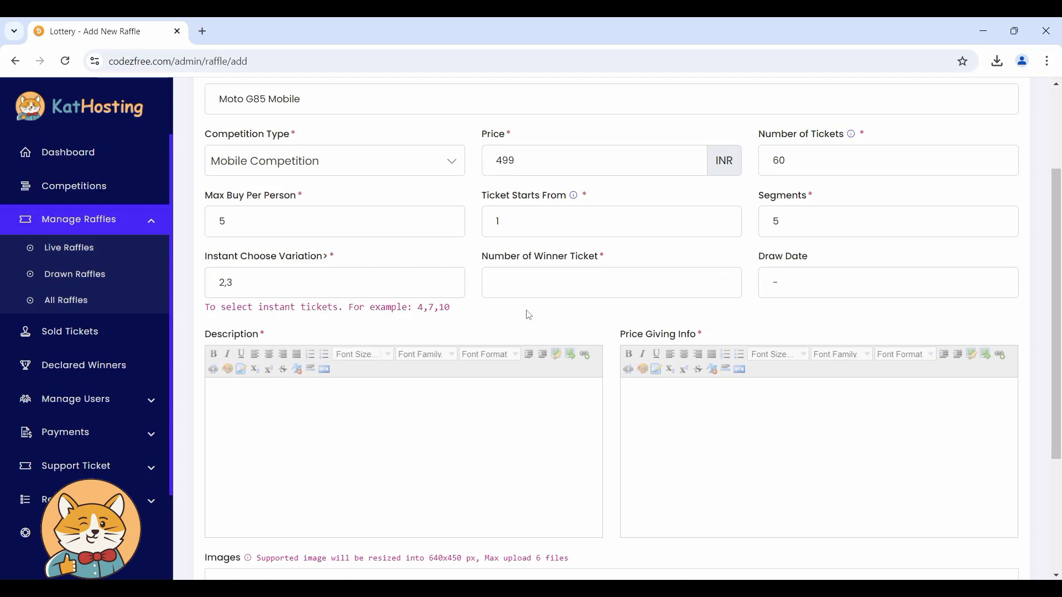
left_click(546, 284)
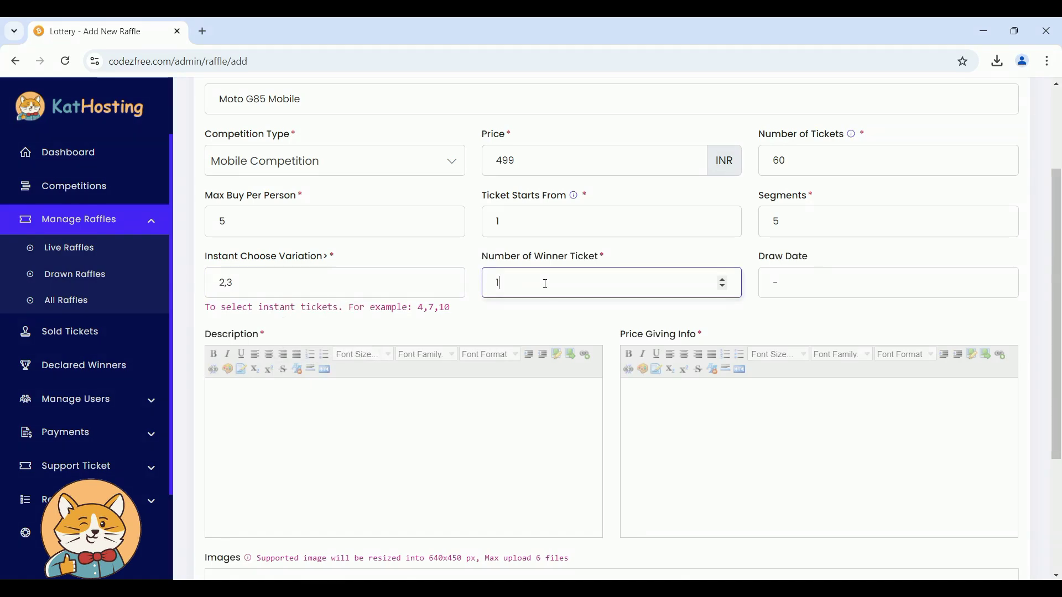
left_click(539, 305)
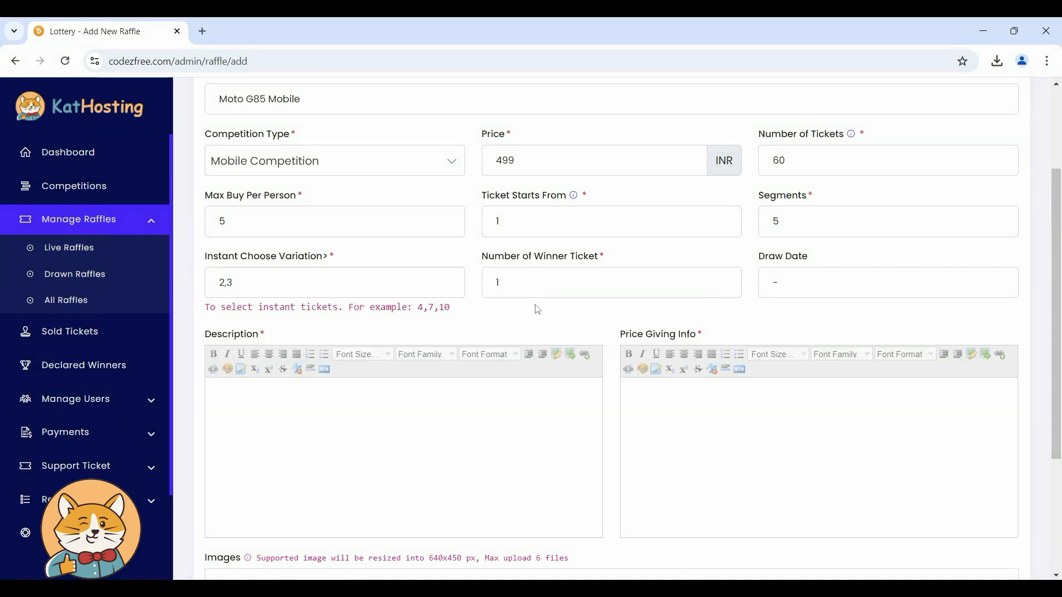
left_click(807, 283)
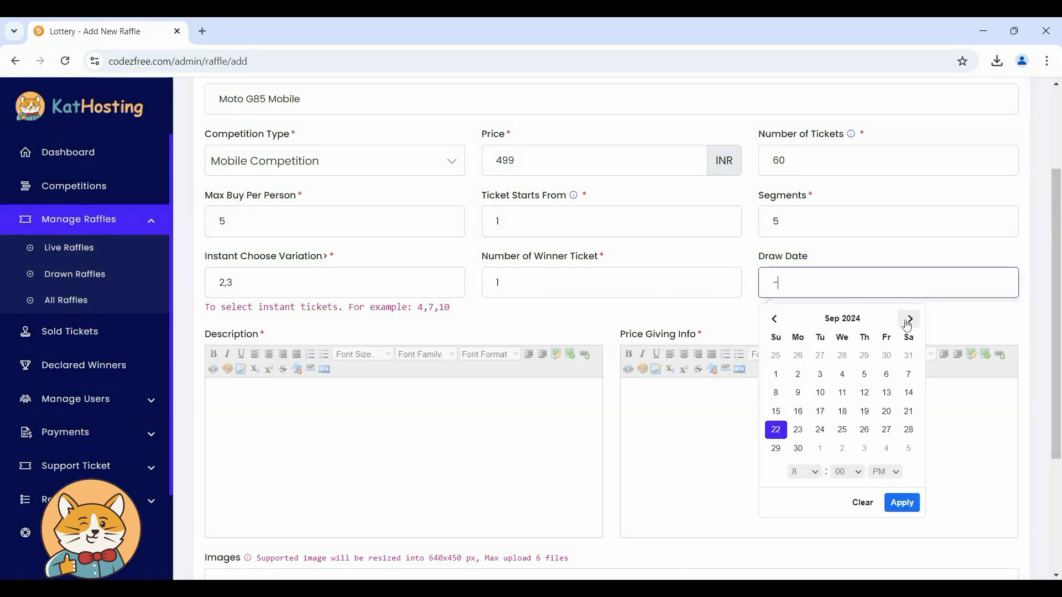
left_click(910, 319)
left_click(910, 319)
left_click(865, 394)
left_click(903, 502)
Step: Copy the raffle name "Moto G85 Mobile" into both the price giving info and the description
scroll(404, 382, "down", 2)
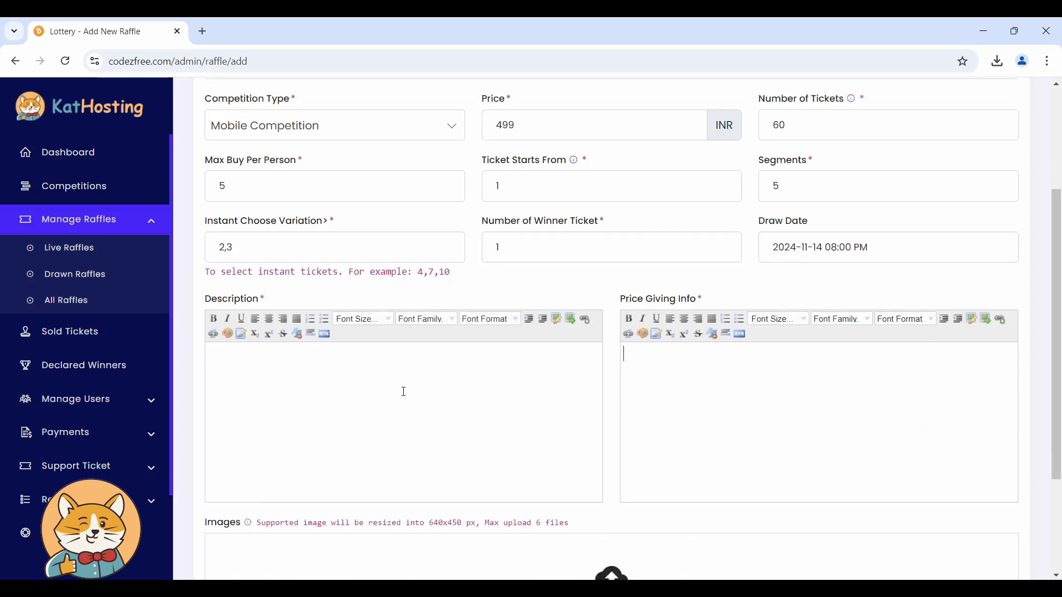
scroll(405, 366, "up", 5)
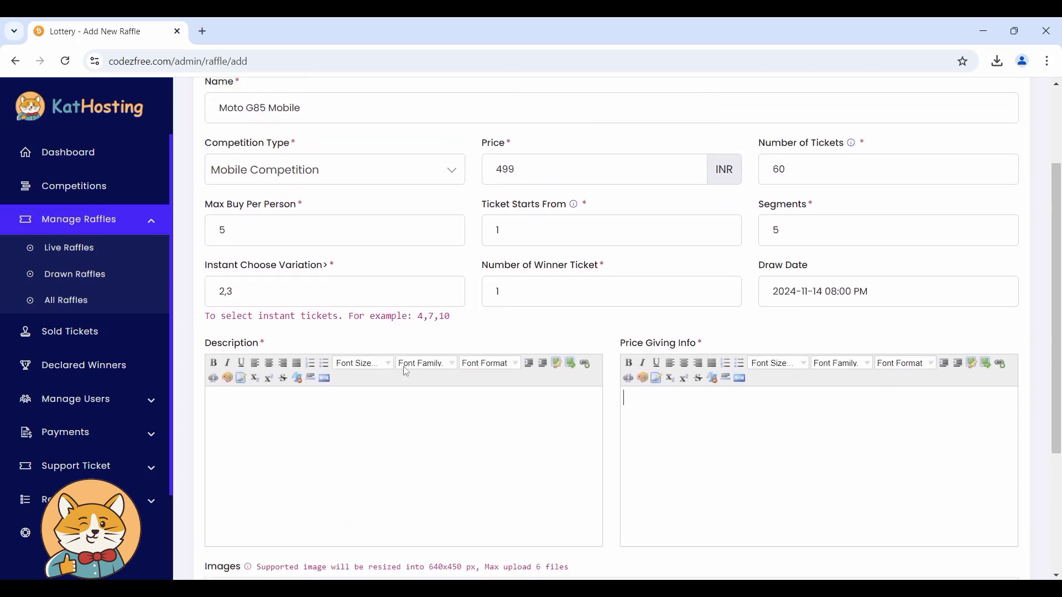
left_click_drag(327, 237, 218, 237)
key("ctrl+c")
scroll(366, 334, "down", 5)
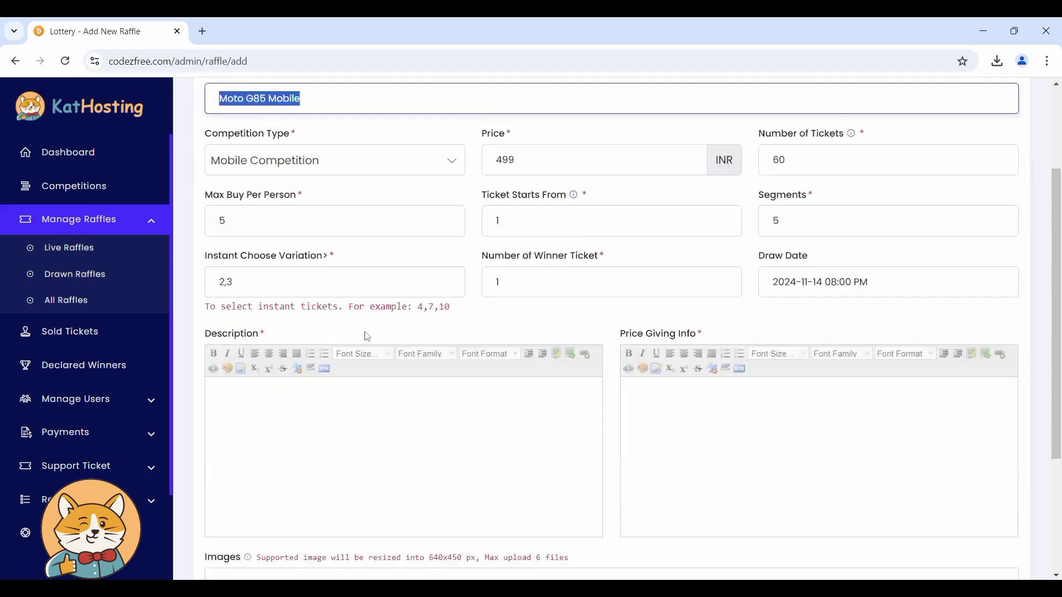
key("ctrl+v")
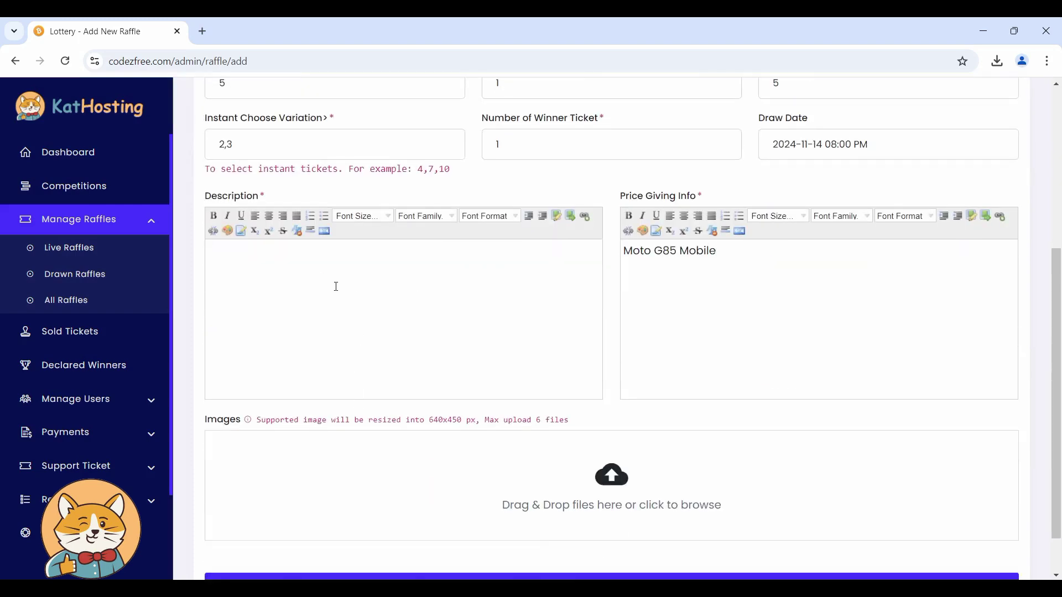
key("ctrl+v")
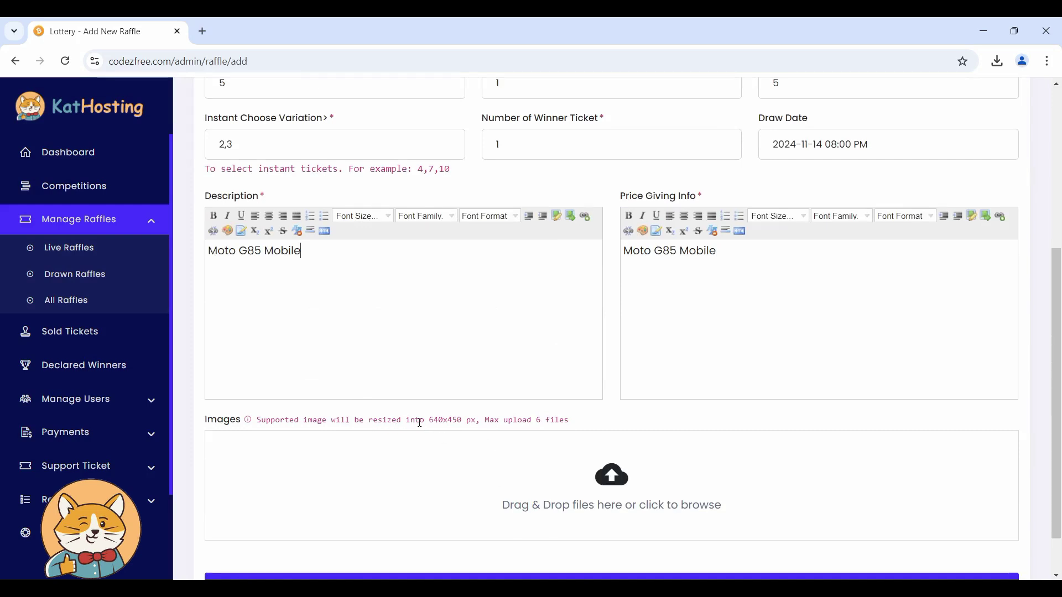
Step: Add the motog85 image from the Desktop to the raffle and submit the raffle
left_click_drag(425, 420, 464, 420)
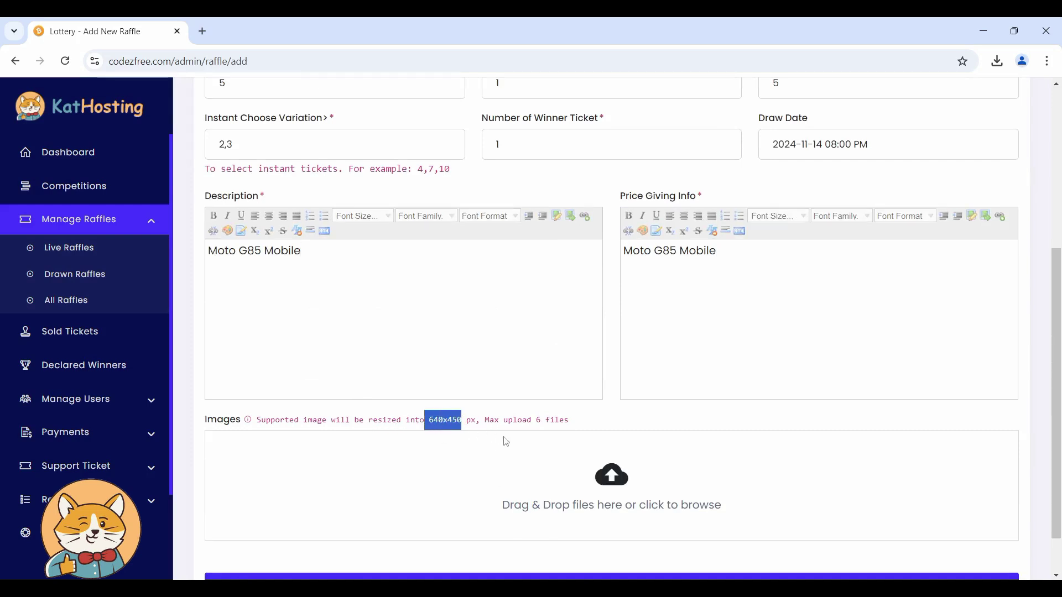
left_click(547, 471)
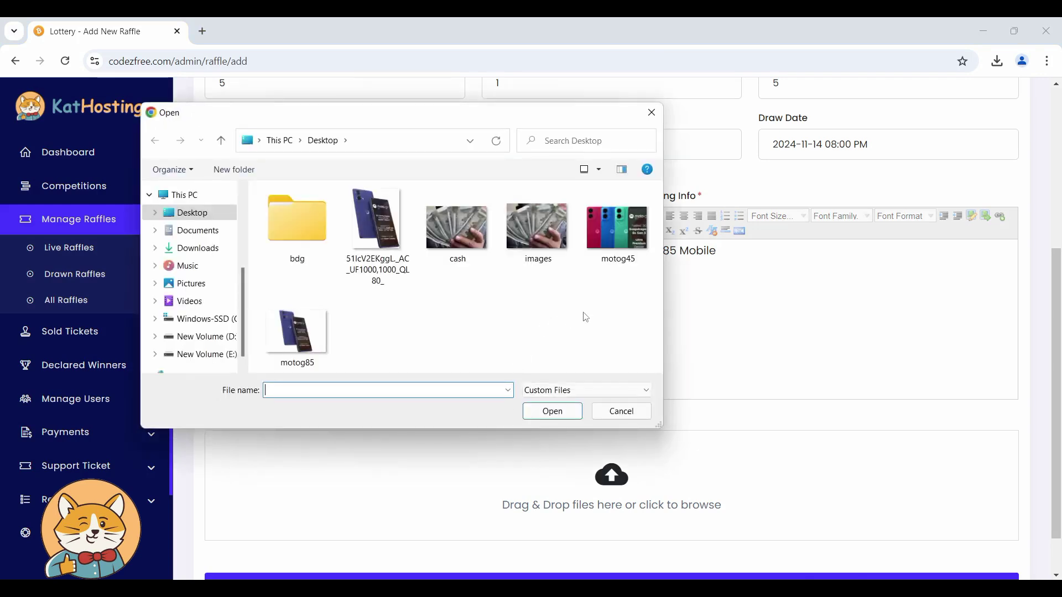
double_click(297, 332)
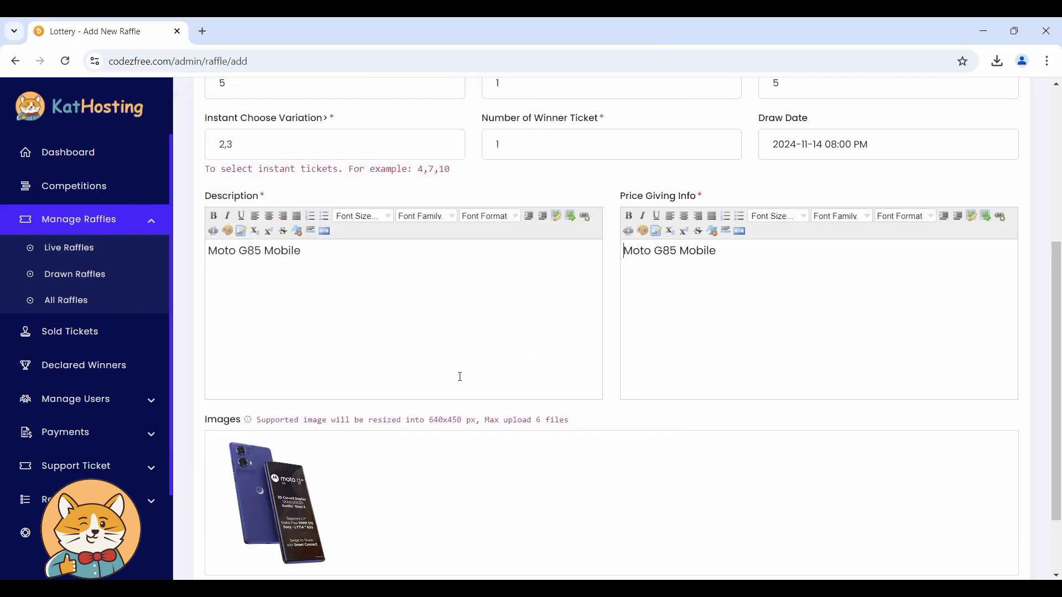
left_click(564, 534)
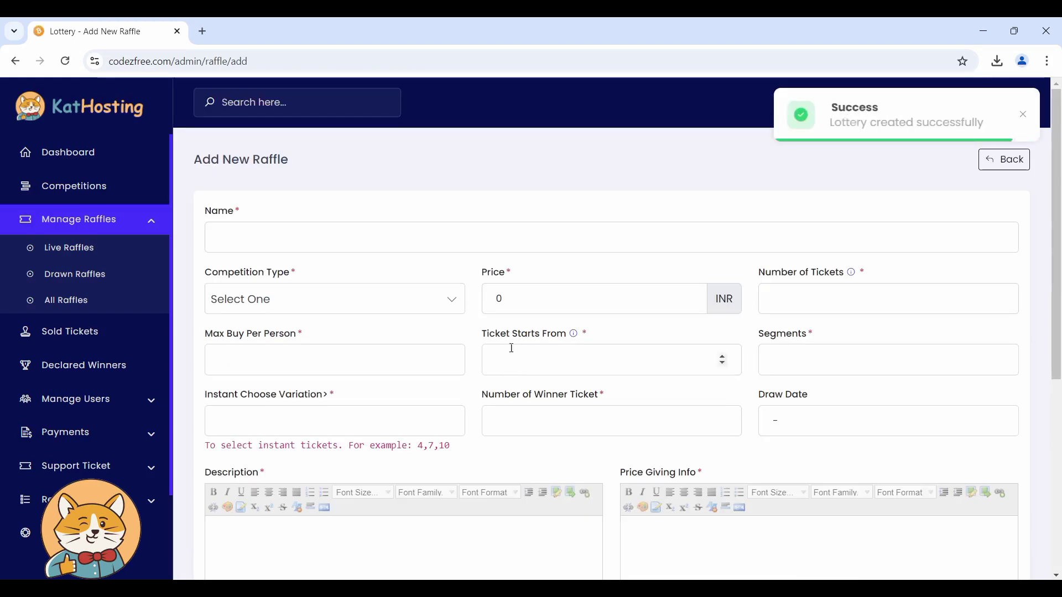
Step: Open codezfree.com in a new browser tab and check the Moto G85 Mobile raffle's remaining tickets, countdown and price among the live competitions
type("codezfree.com")
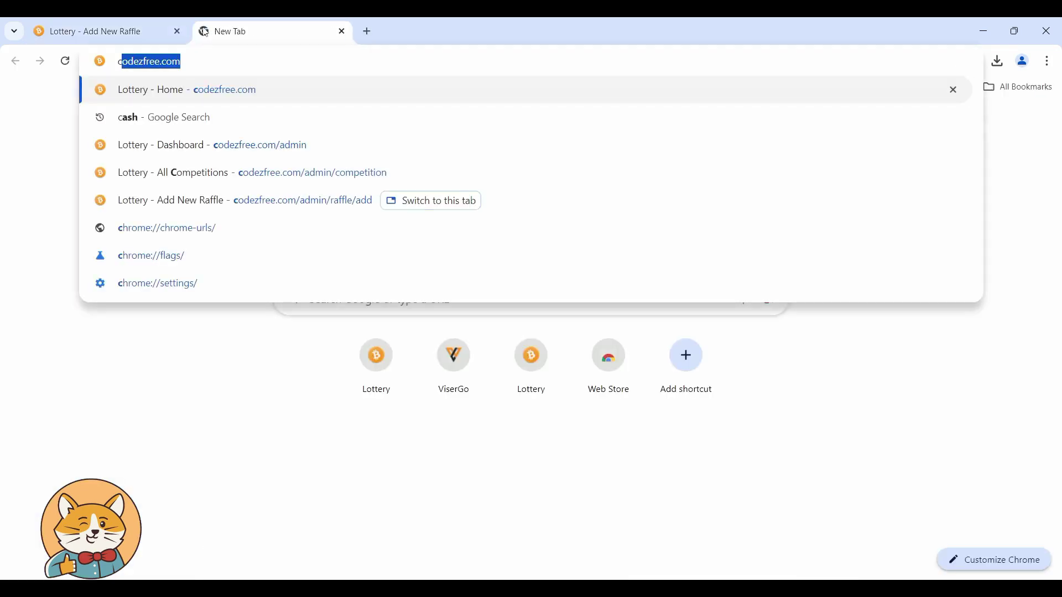
key("Return")
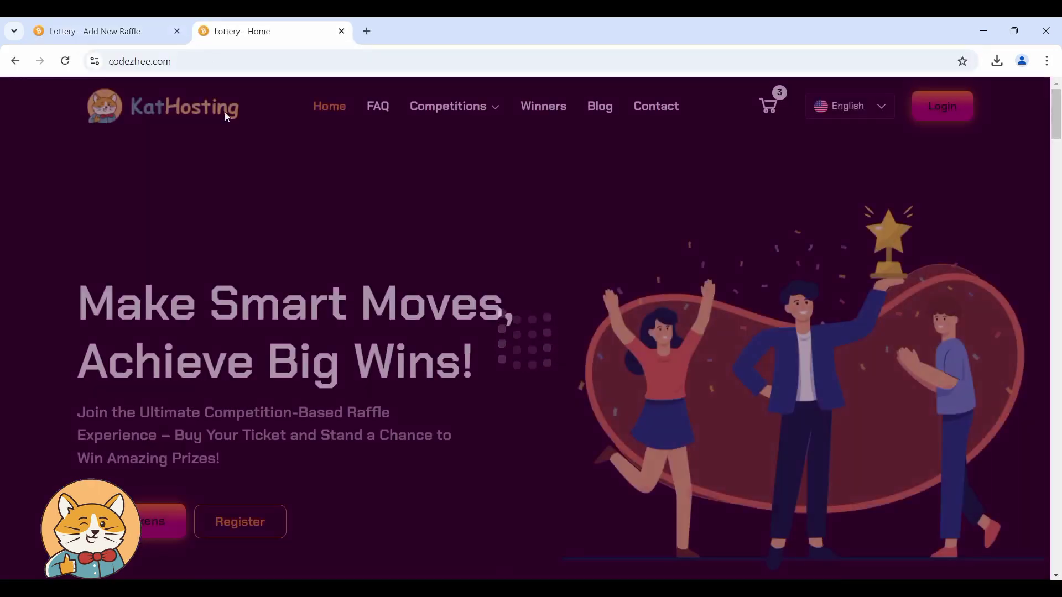
scroll(301, 365, "down", 10)
scroll(303, 369, "down", 12)
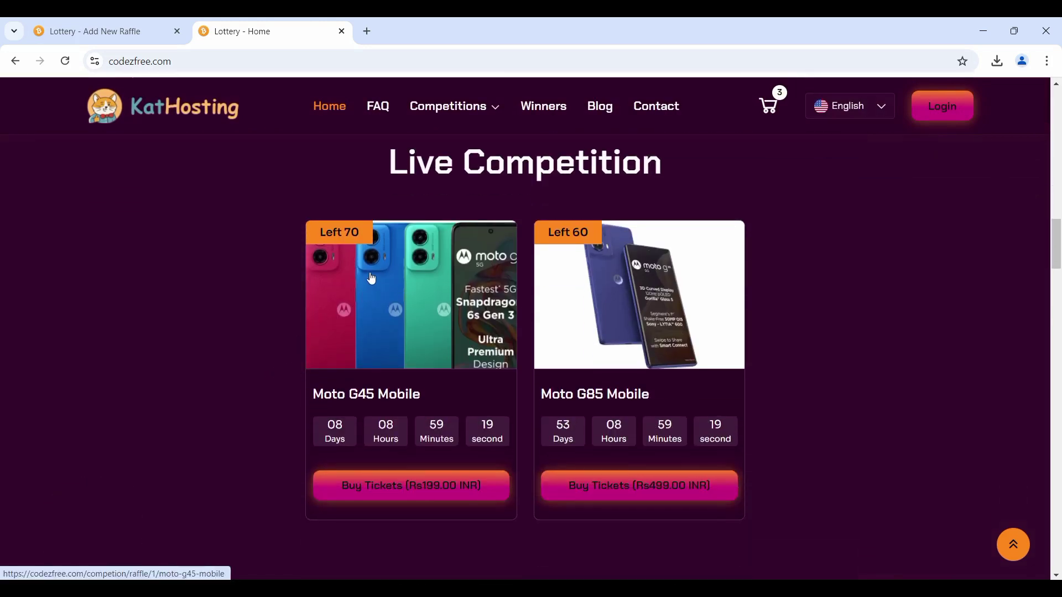
left_click_drag(589, 233, 561, 233)
left_click(592, 235)
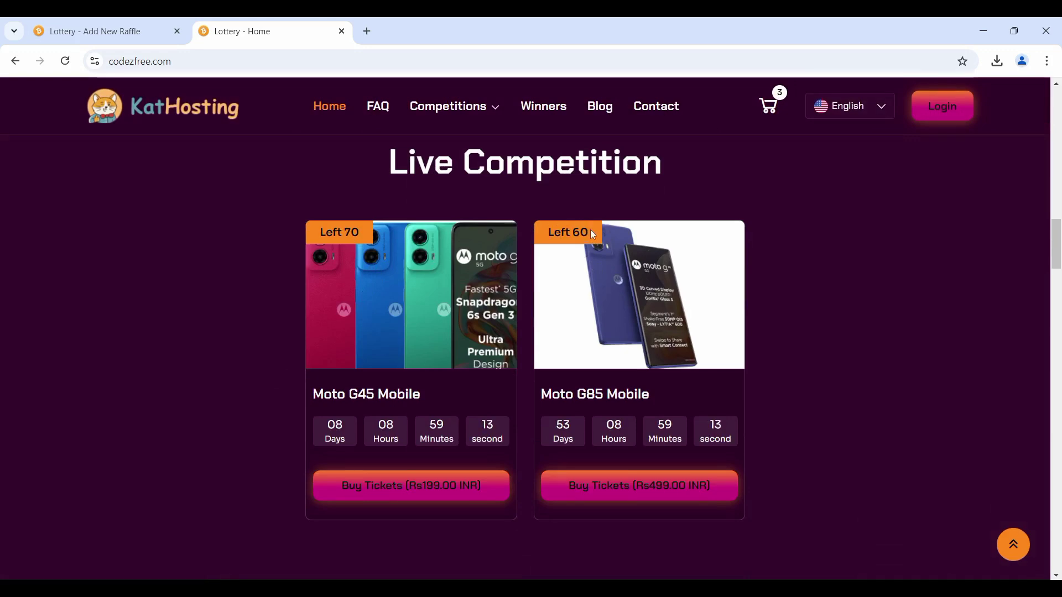
left_click_drag(555, 437, 647, 438)
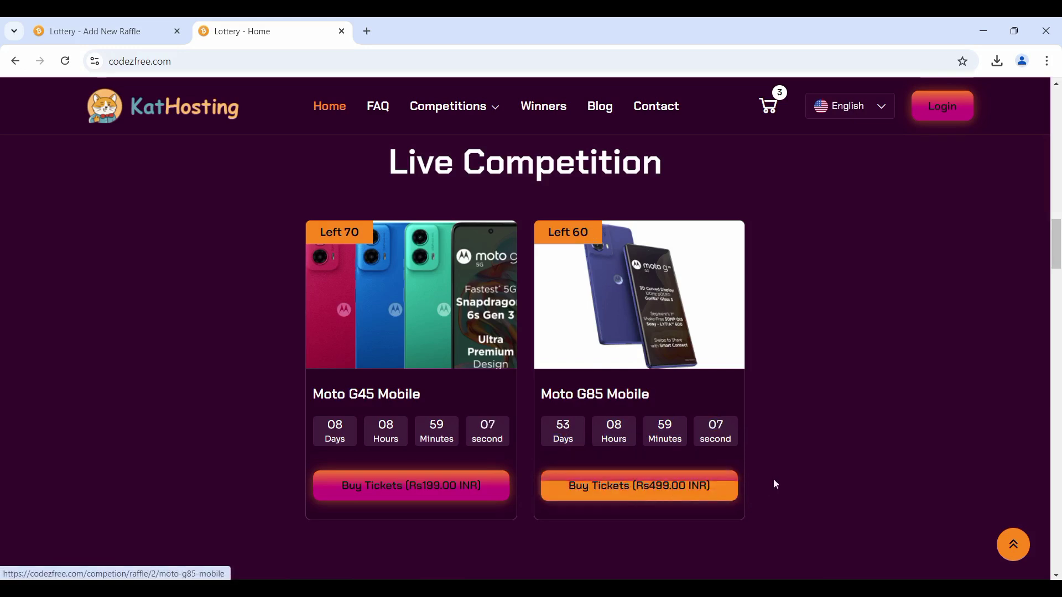
scroll(820, 448, "down", 1)
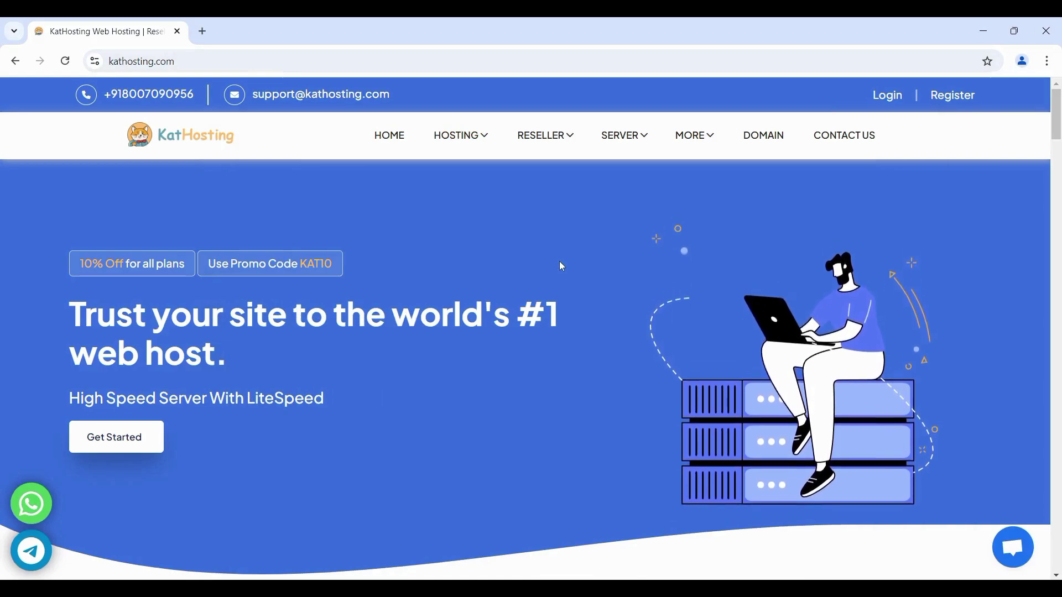
Step: Open the Web Hosting page on kathosting.com and review the Silver, Gold and Diamond plans
mouse_move(460, 137)
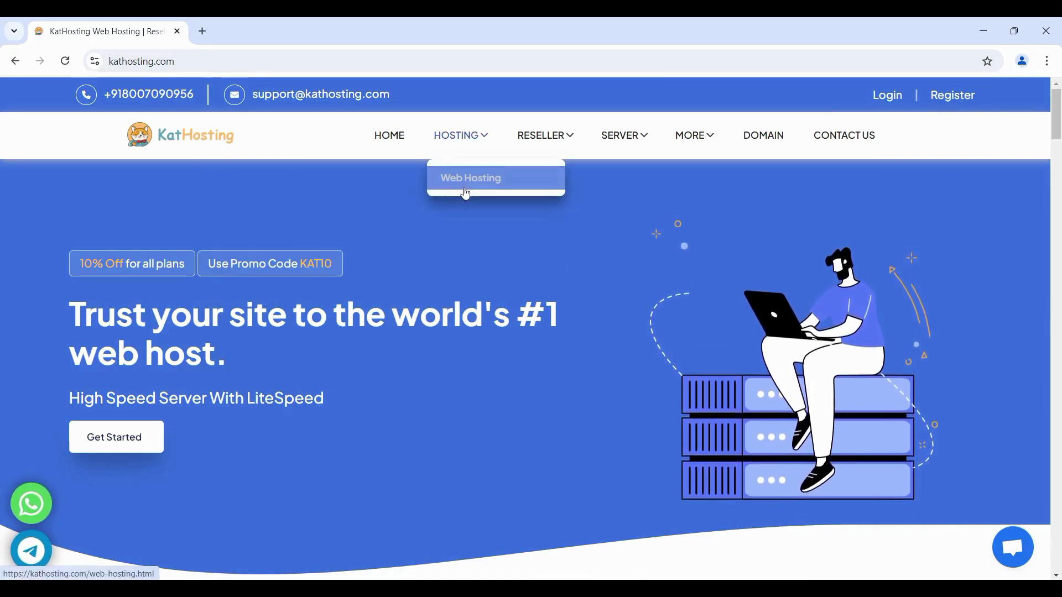
left_click(475, 184)
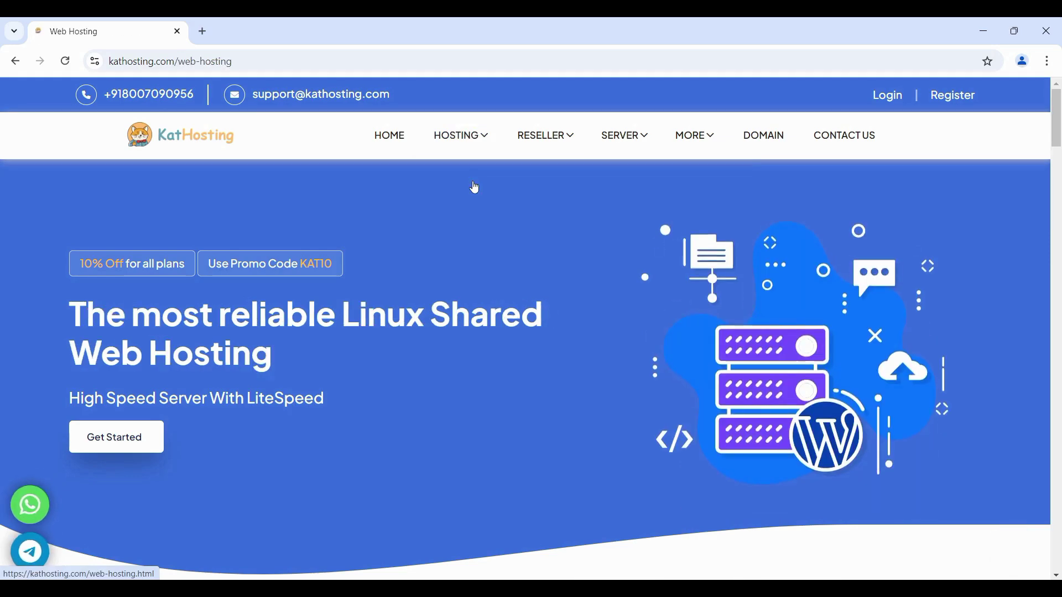
scroll(459, 319, "down", 5)
scroll(460, 319, "down", 8)
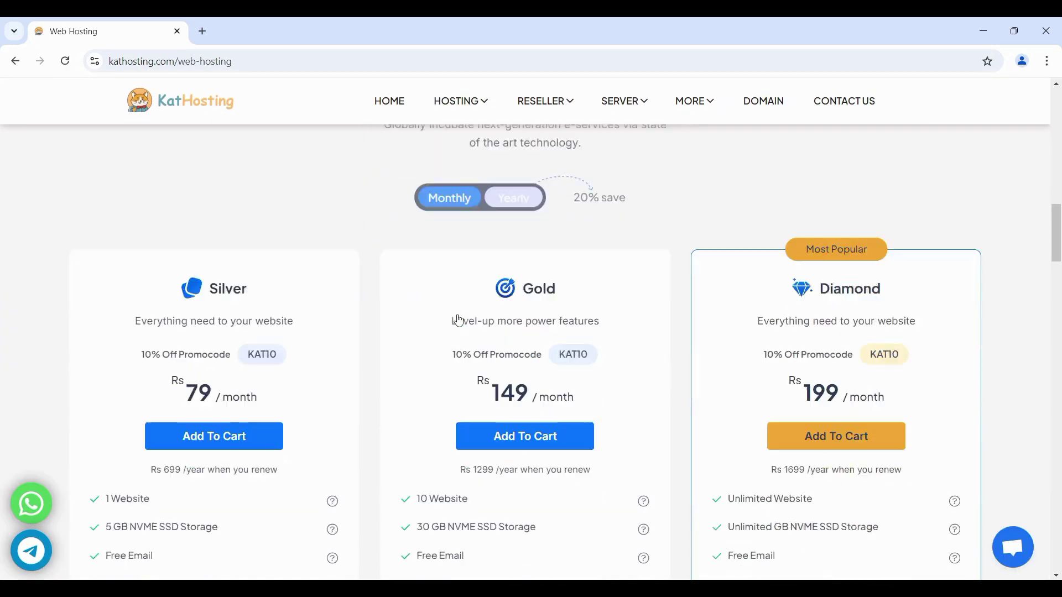
left_click(519, 326)
scroll(518, 332, "down", 4)
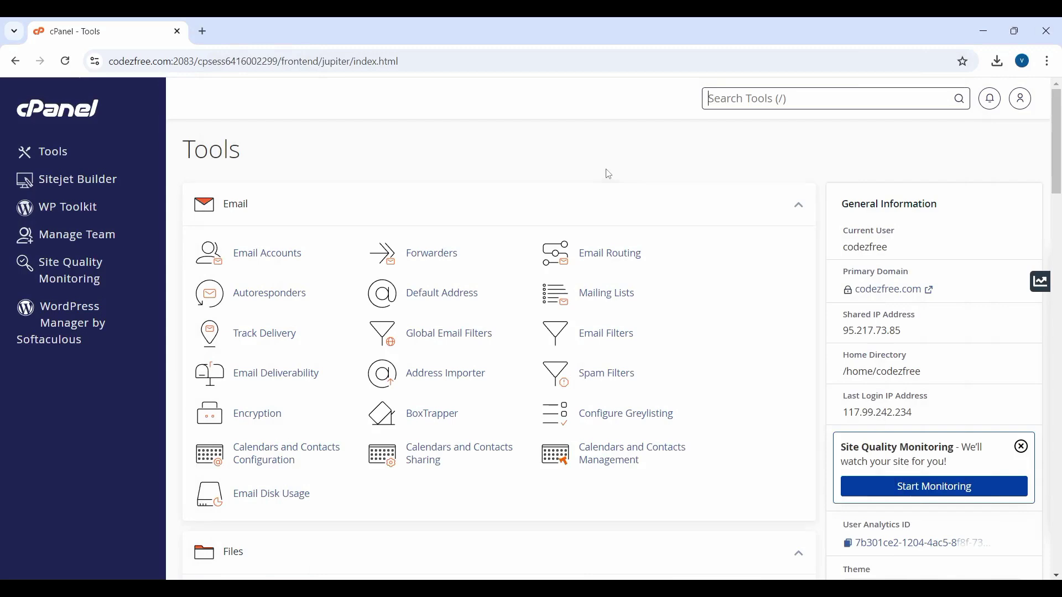
Step: Open the public_html folder in cPanel's File Manager and briefly show the file upload page
scroll(285, 399, "down", 4)
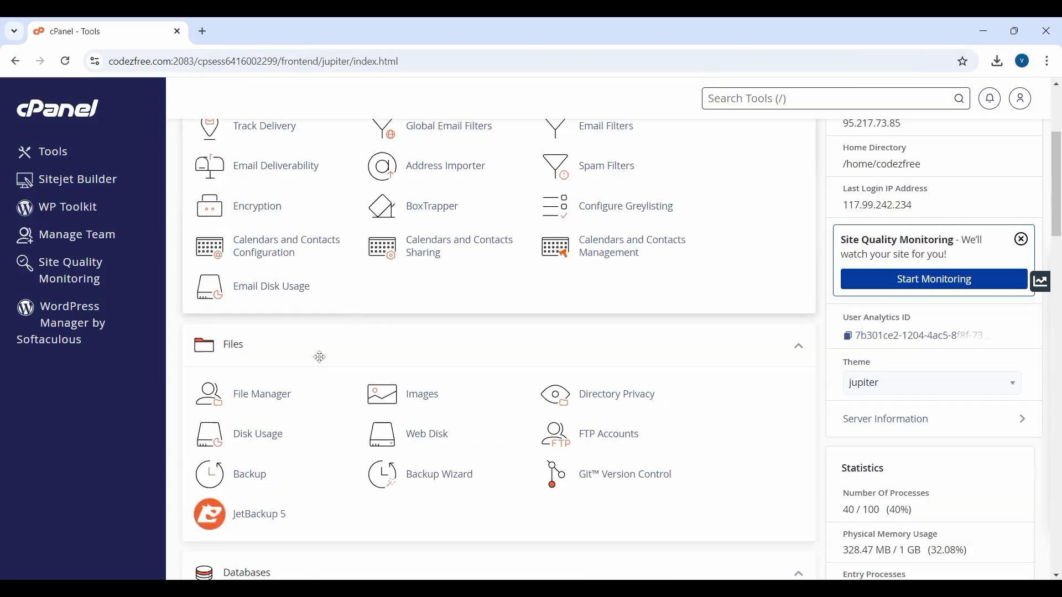
left_click(284, 397)
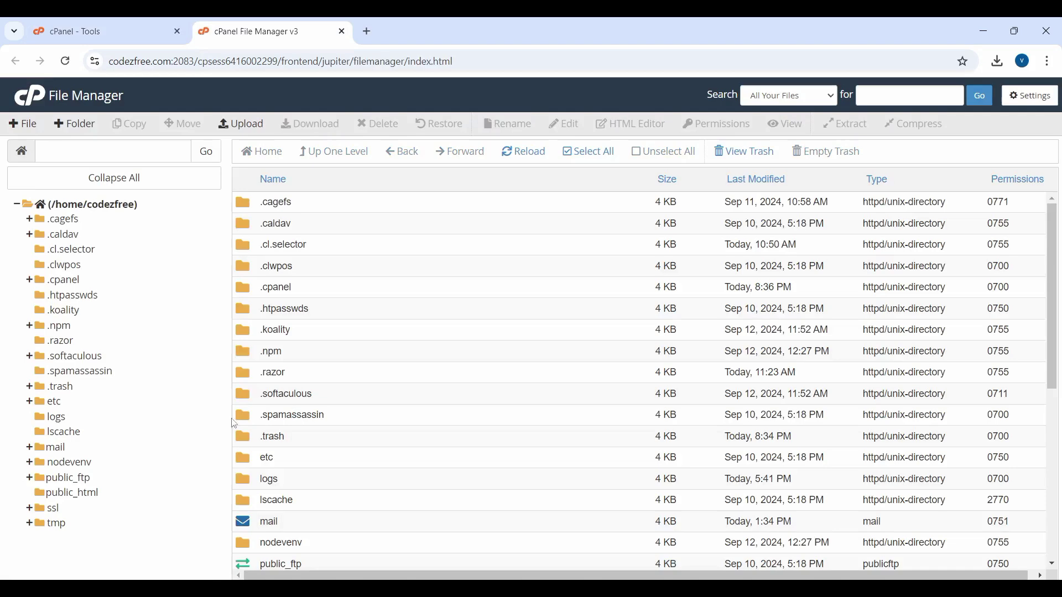
left_click(75, 493)
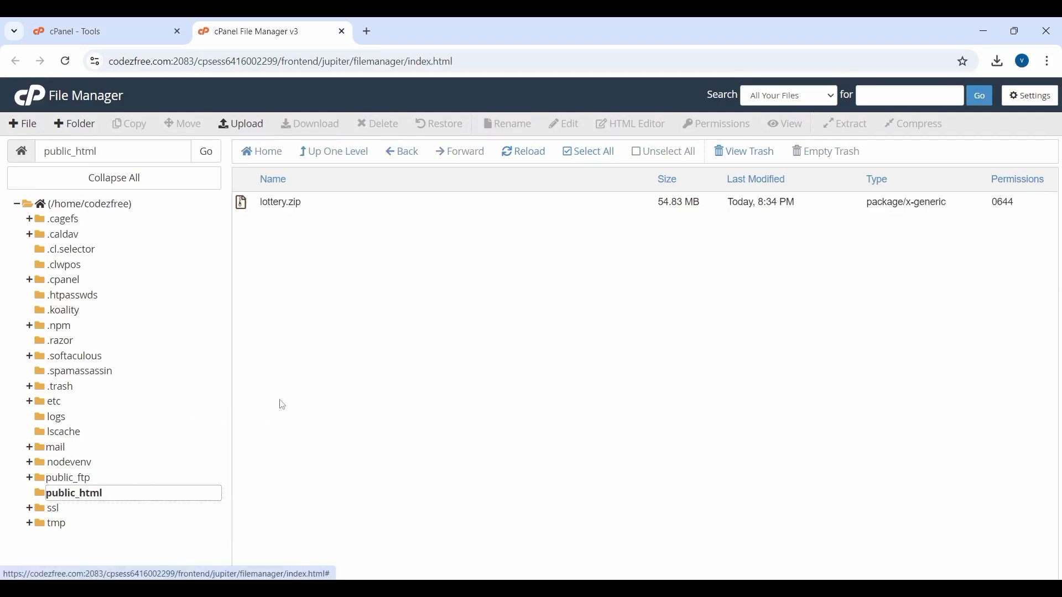
left_click(250, 125)
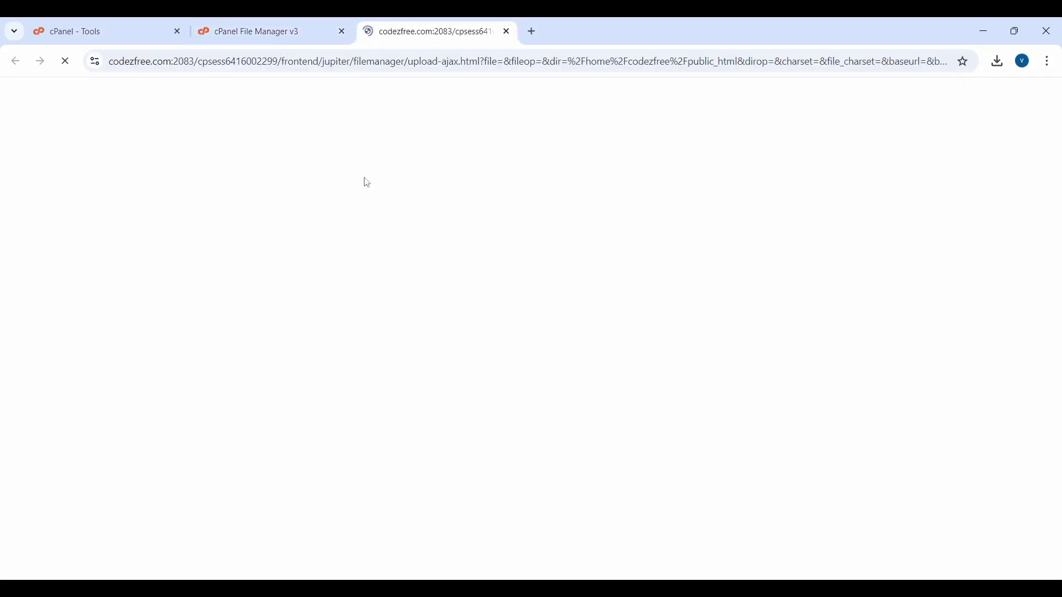
left_click(507, 32)
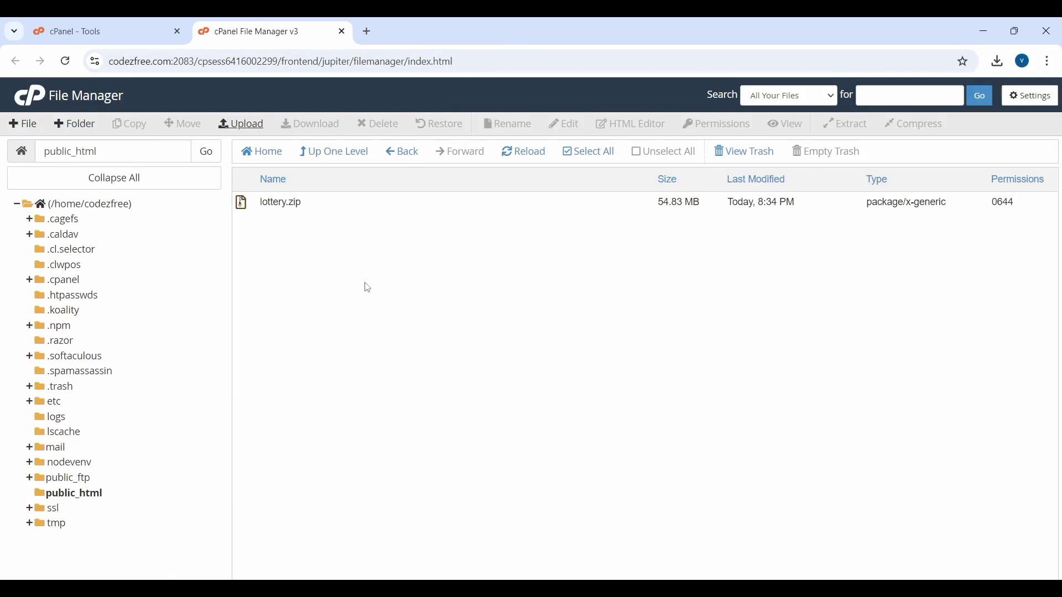
Step: Extract the lottery.zip archive into public_html and dismiss the extraction results
right_click(334, 205)
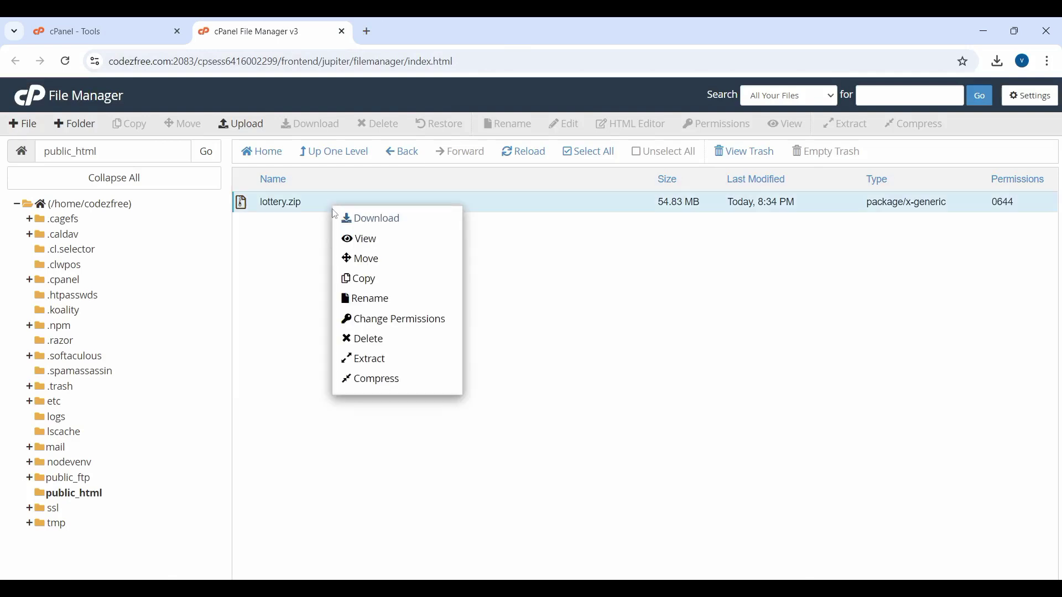
left_click(382, 360)
left_click(629, 396)
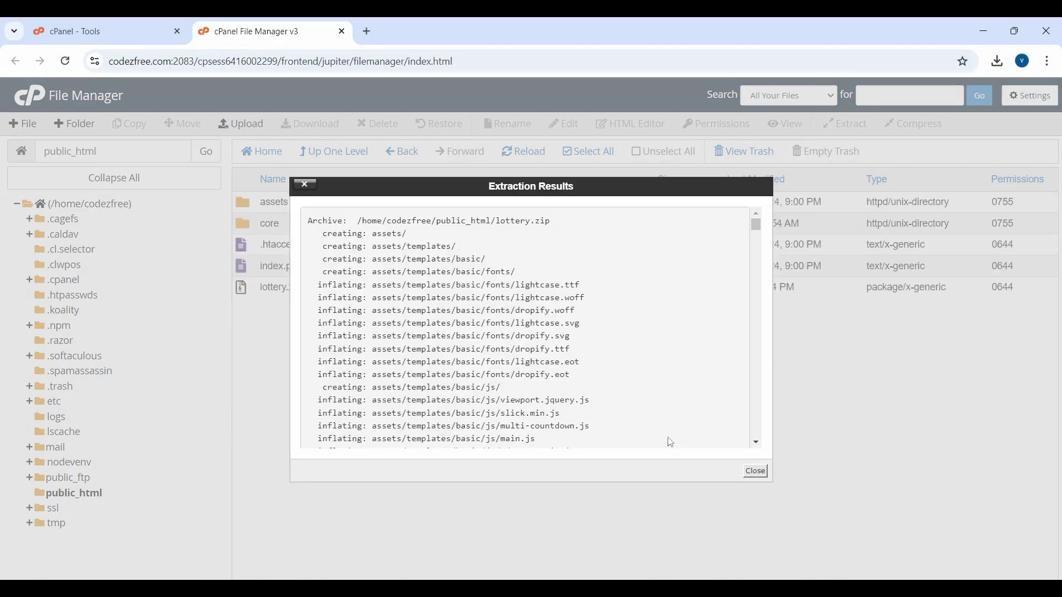
left_click(755, 471)
Step: Open the .env file from the core folder in the file editor
double_click(310, 229)
right_click(326, 416)
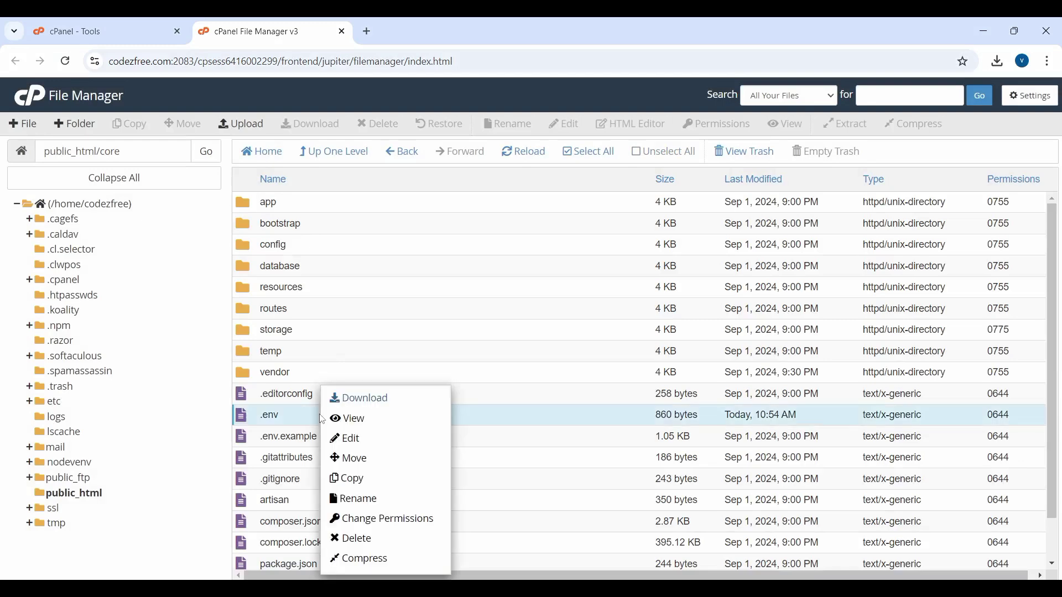
left_click(354, 438)
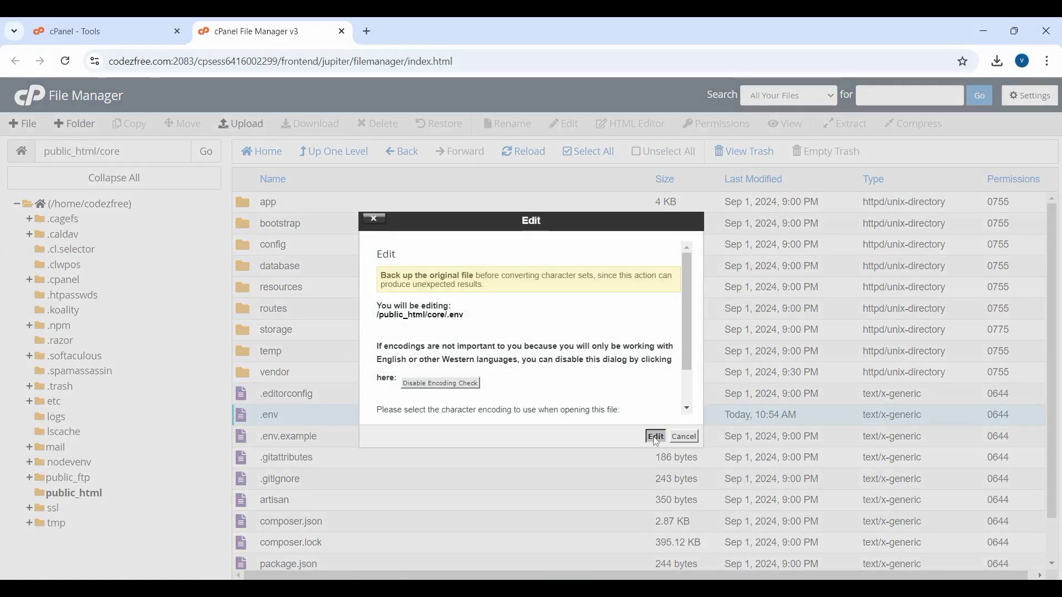
left_click(656, 436)
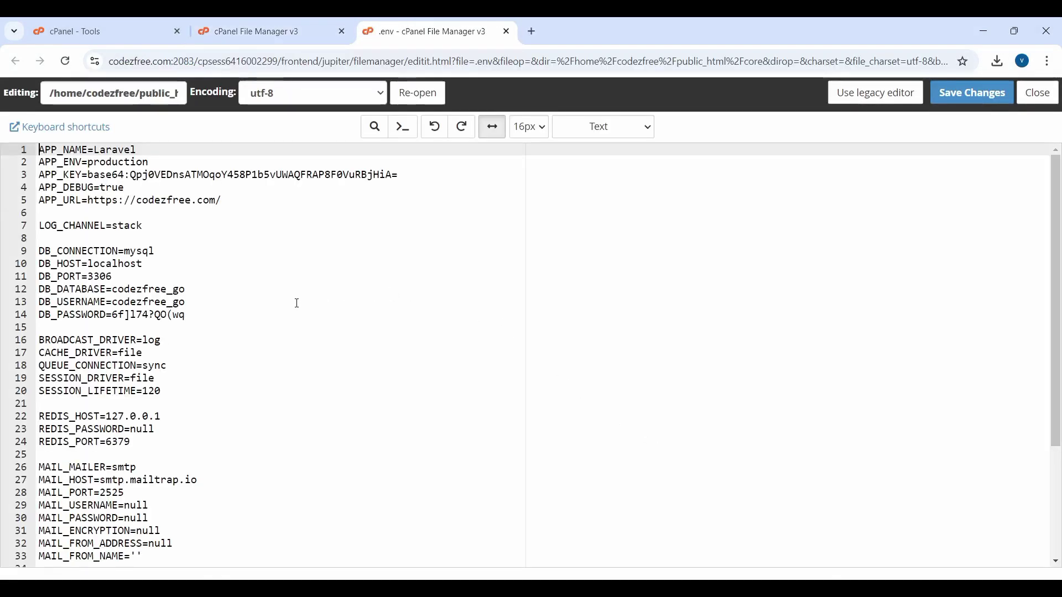
Step: Review the APP_URL, DB_DATABASE and DB_USERNAME entries in the .env file
left_click(211, 227)
left_click_drag(236, 200, 100, 201)
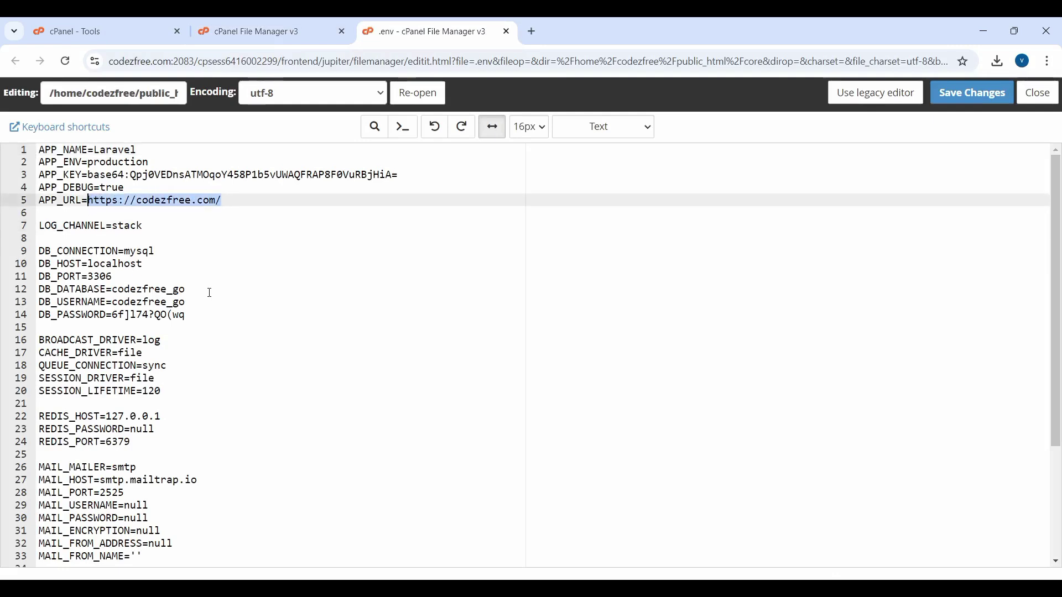
left_click_drag(193, 306, 40, 289)
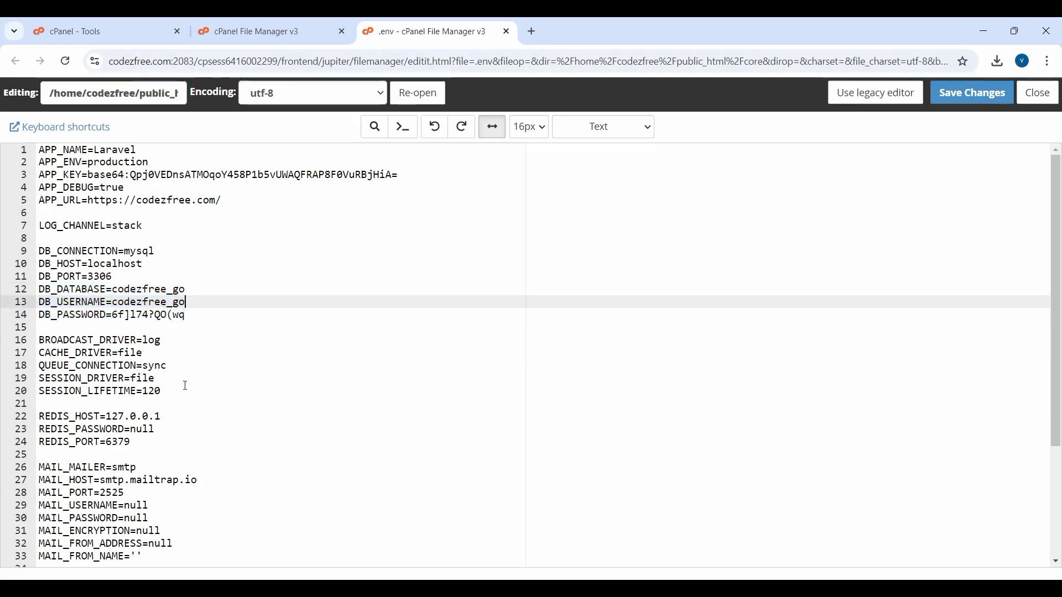
Step: Find Manage My Databases in cPanel and create a new database named codezfree_game
left_click(119, 32)
left_click(773, 96)
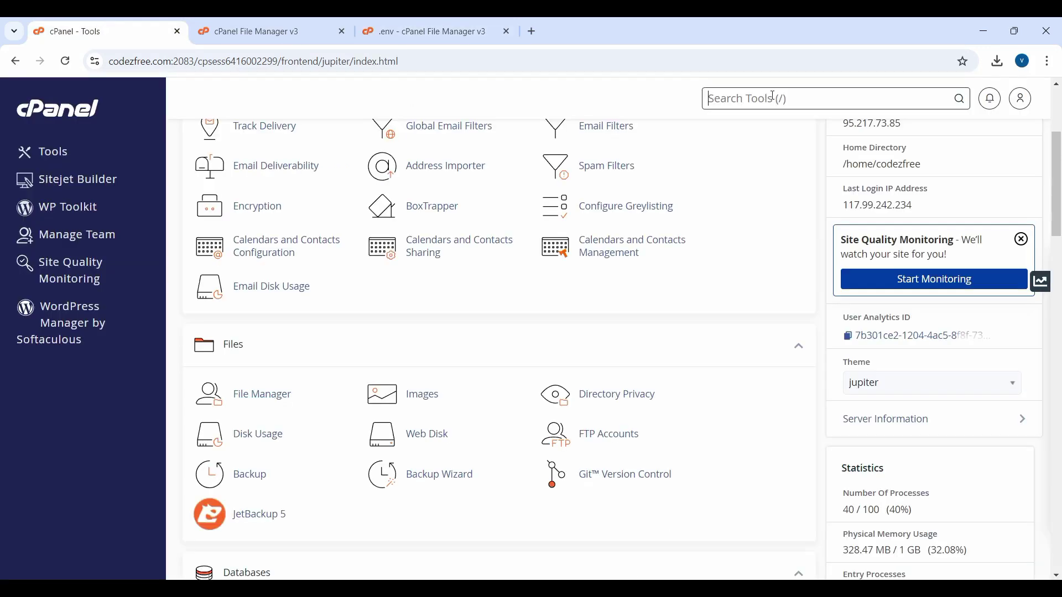
type("data")
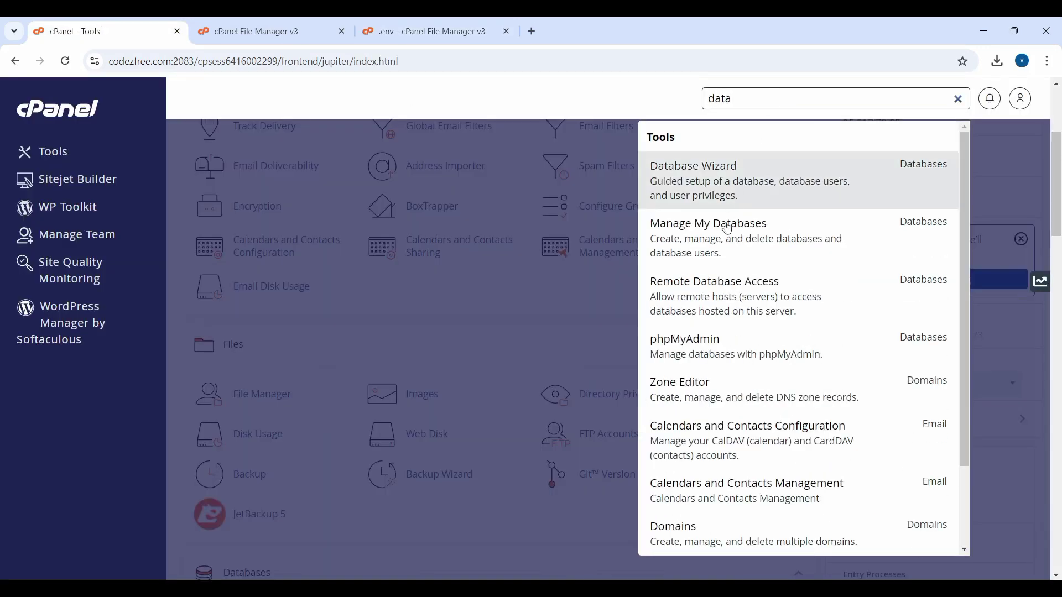
left_click(726, 229)
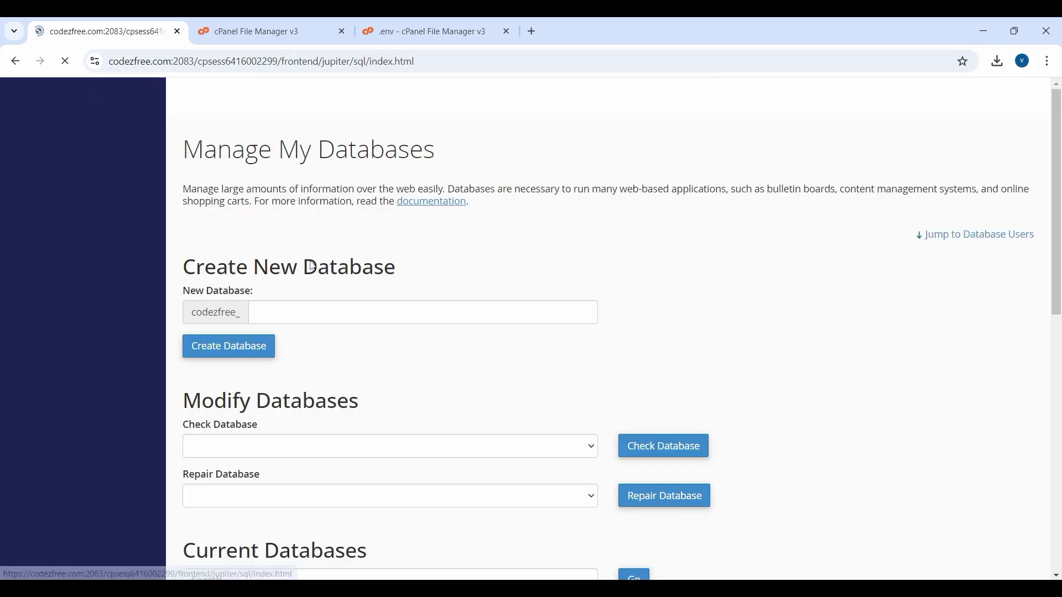
left_click(312, 319)
type("ga")
left_click(237, 347)
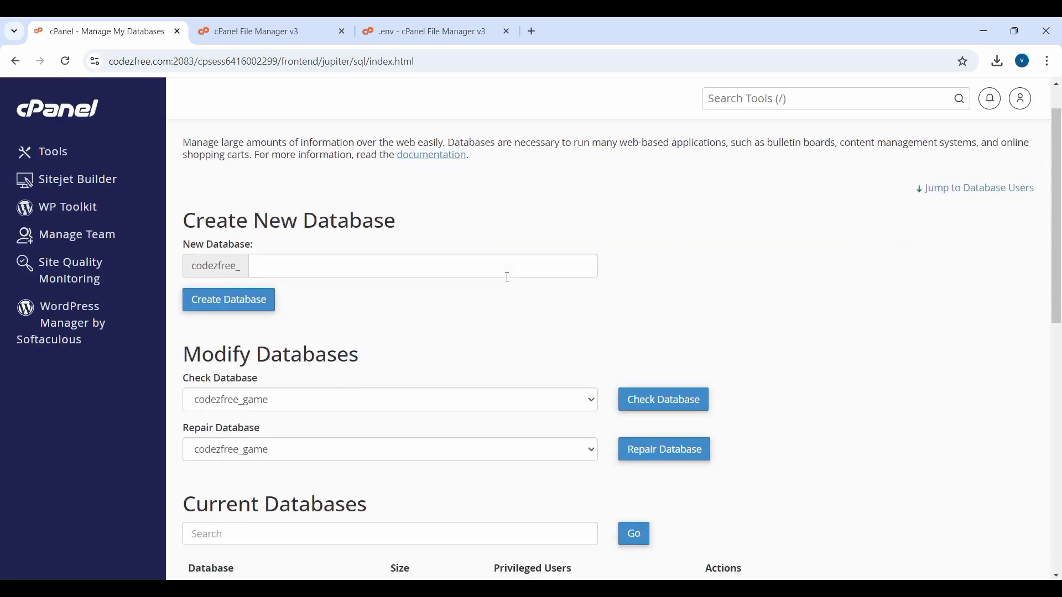
Step: Enter game as the new database user's username, generate a password for it and copy that password
scroll(506, 282, "down", 8)
left_click(324, 355)
type("game")
left_click(637, 500)
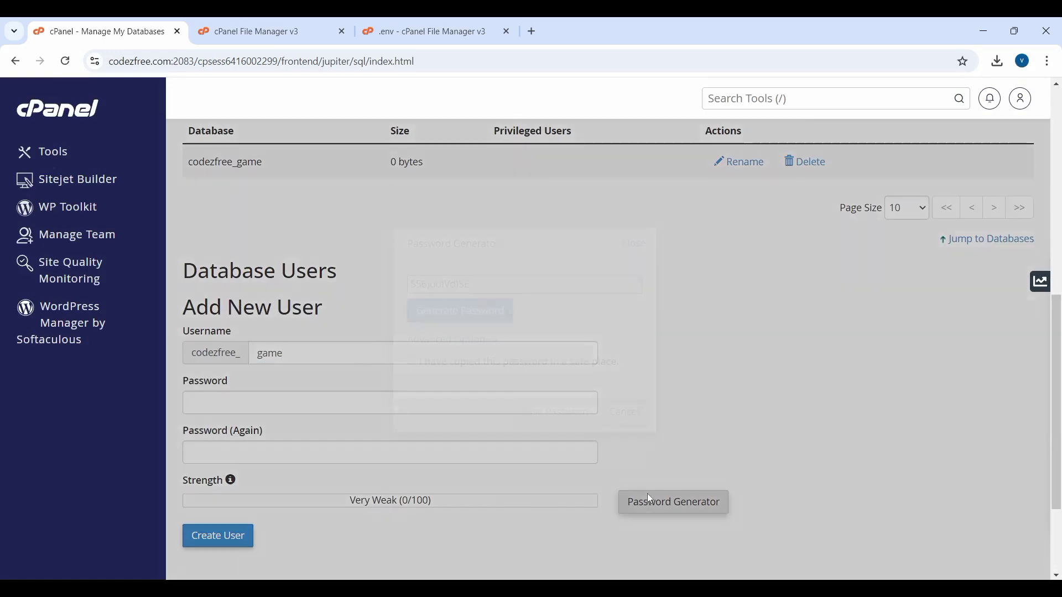
left_click_drag(470, 284, 398, 285)
key("ctrl+c")
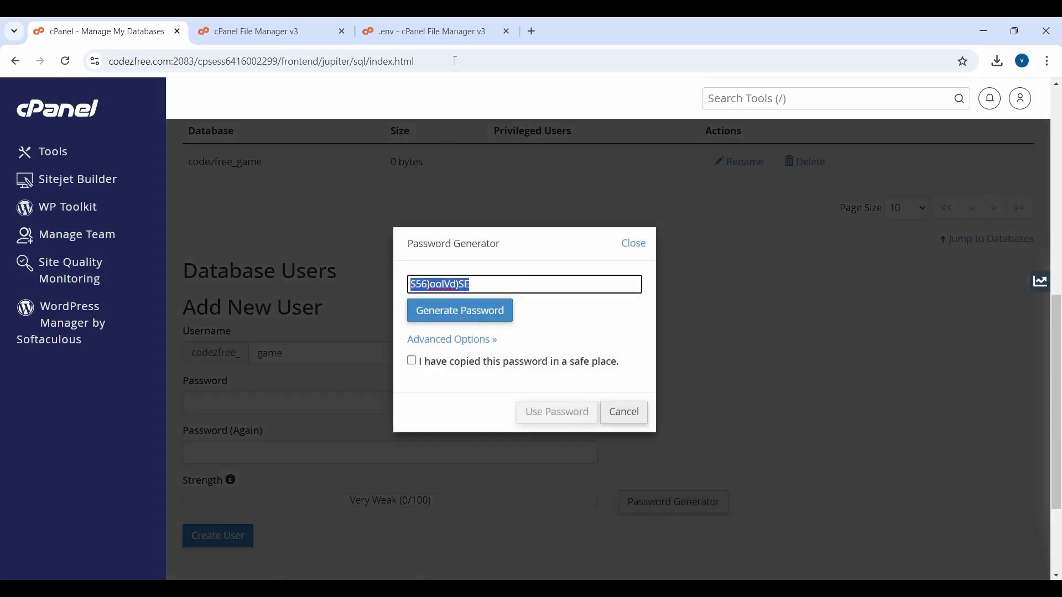
Step: Replace the DB_PASSWORD value in the .env file with the copied database password
left_click(429, 32)
left_click(196, 332)
left_click_drag(189, 315, 119, 316)
key("ctrl+v")
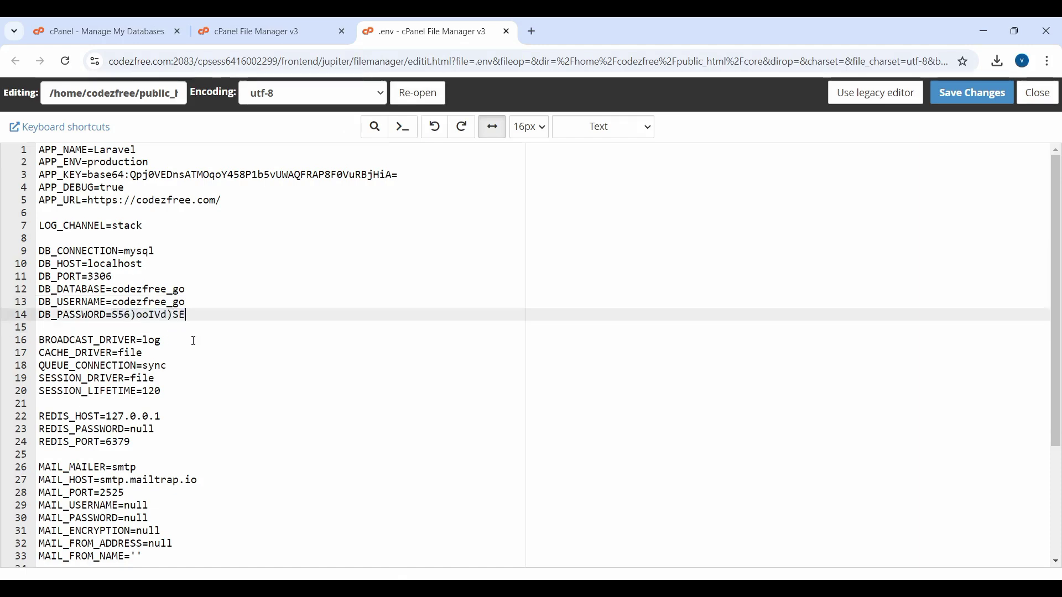
Step: Confirm the generated password as the new database user's password and create the user
left_click(155, 28)
left_click(451, 365)
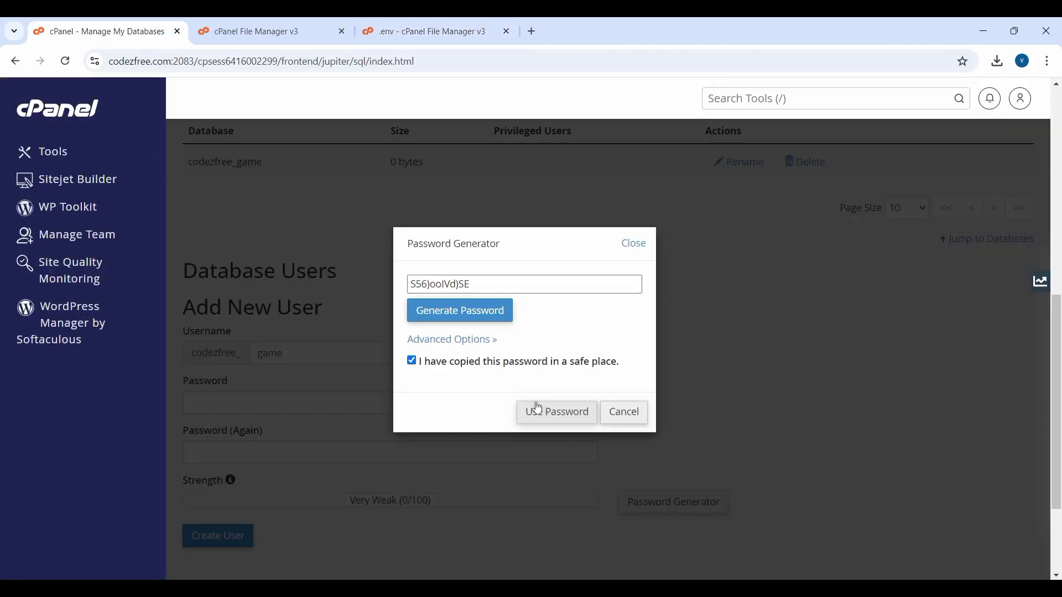
left_click(540, 410)
scroll(467, 432, "down", 3)
left_click(245, 405)
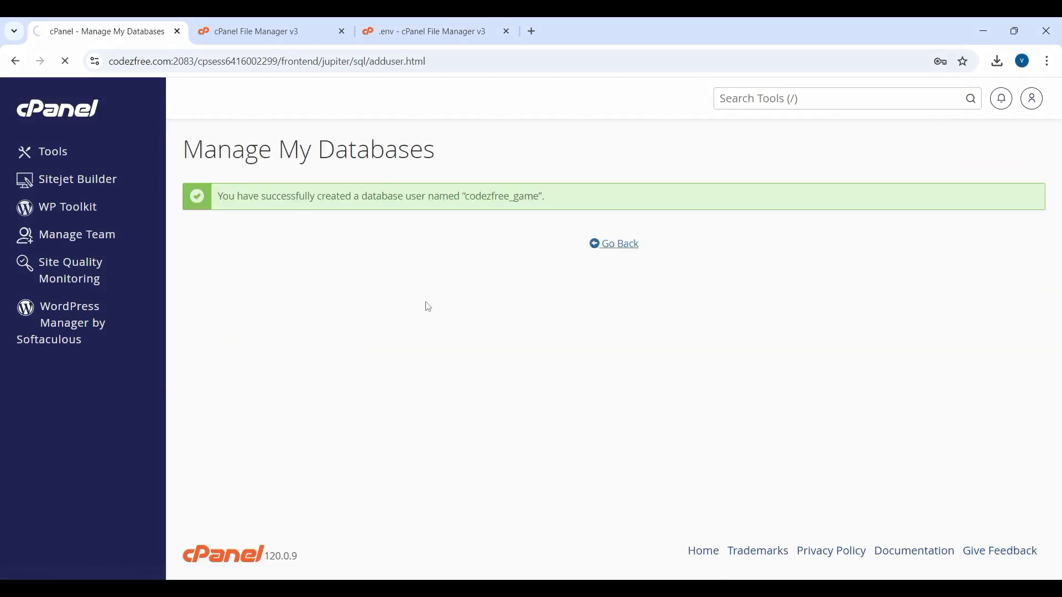
Step: Add the user codezfree_game to the database codezfree_game
scroll(320, 340, "down", 8)
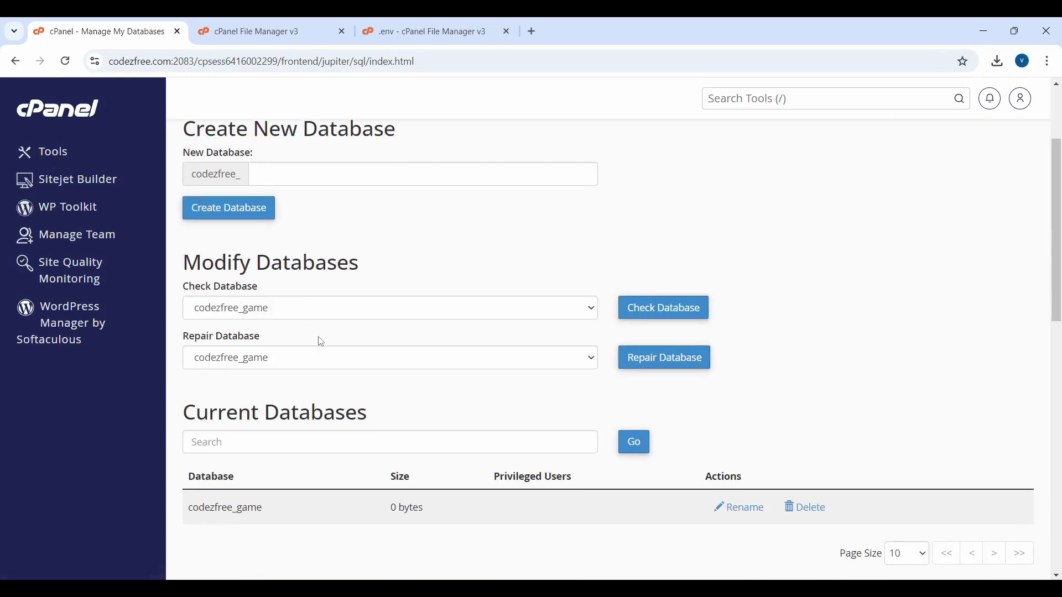
scroll(320, 340, "down", 7)
left_click(275, 301)
left_click(265, 318)
left_click(263, 351)
left_click(249, 359)
left_click(209, 384)
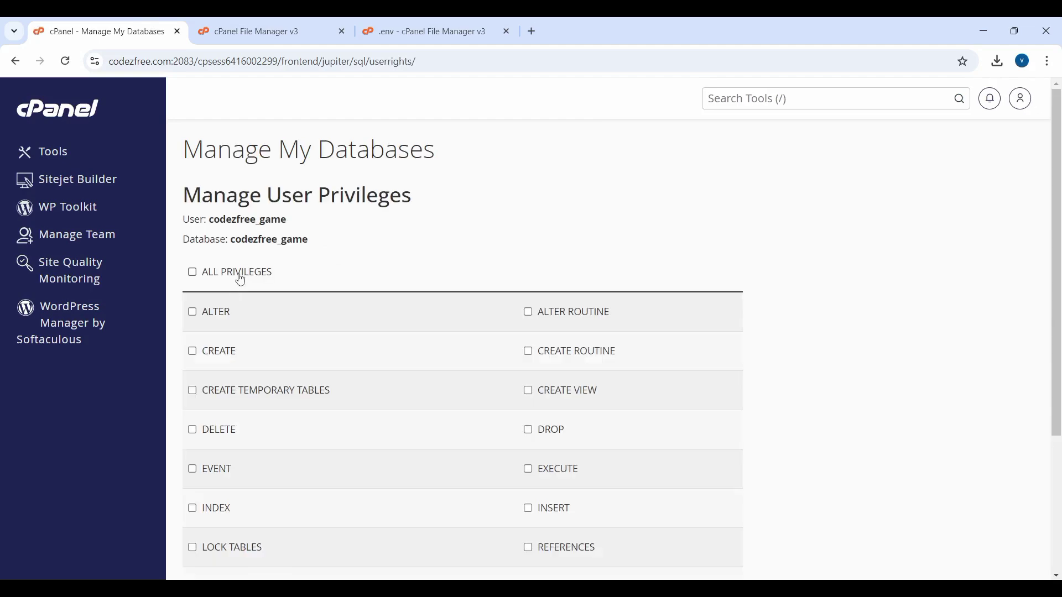
Step: Grant the database user ALL PRIVILEGES on codezfree_game and save the change
left_click(238, 273)
scroll(274, 336, "down", 1)
scroll(274, 336, "down", 3)
left_click(238, 474)
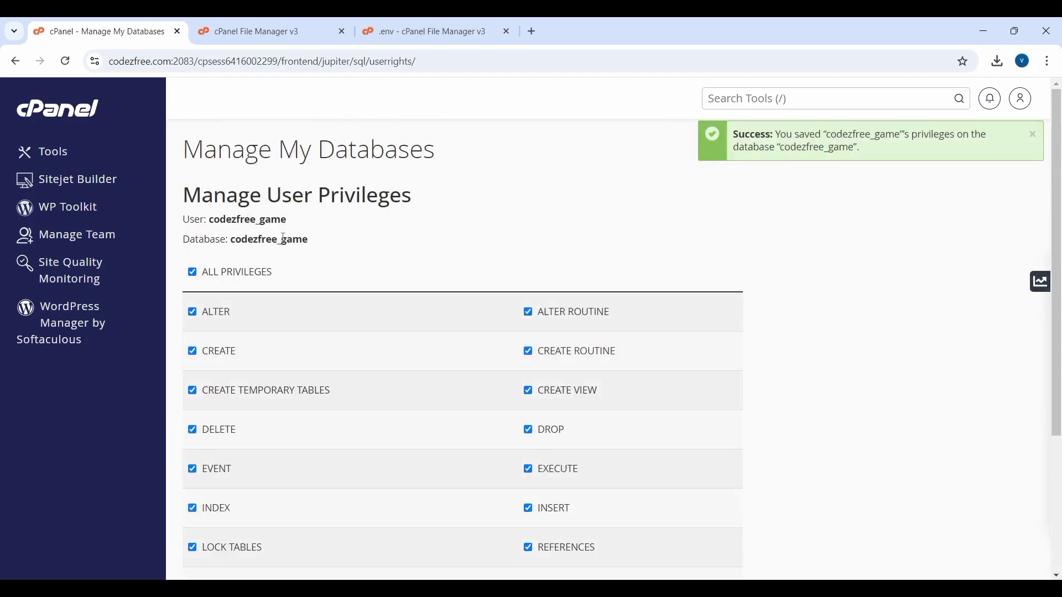
Step: Set DB_DATABASE and DB_USERNAME to codezfree_game in the .env file and save it
double_click(284, 238)
key("ctrl+c")
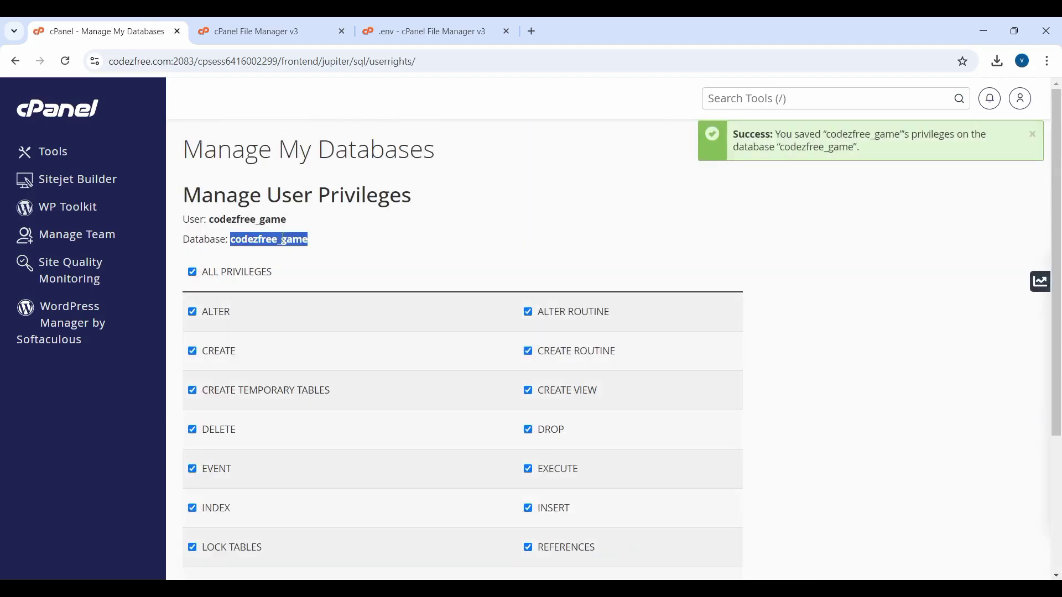
left_click(394, 30)
left_click_drag(193, 294, 113, 293)
key("ctrl+v")
left_click_drag(198, 303, 125, 302)
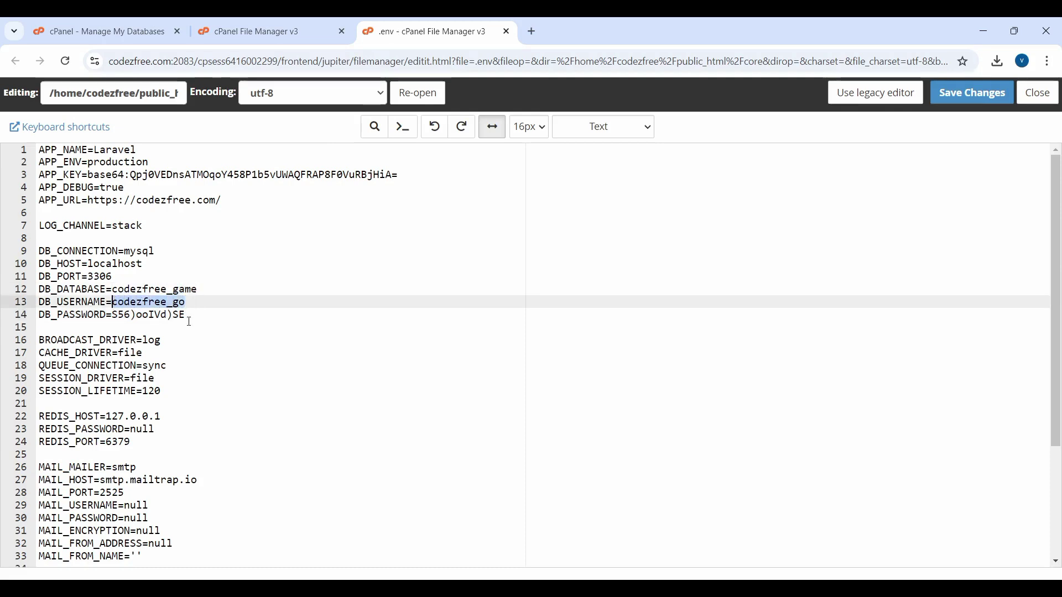
key("ctrl+v")
left_click(957, 96)
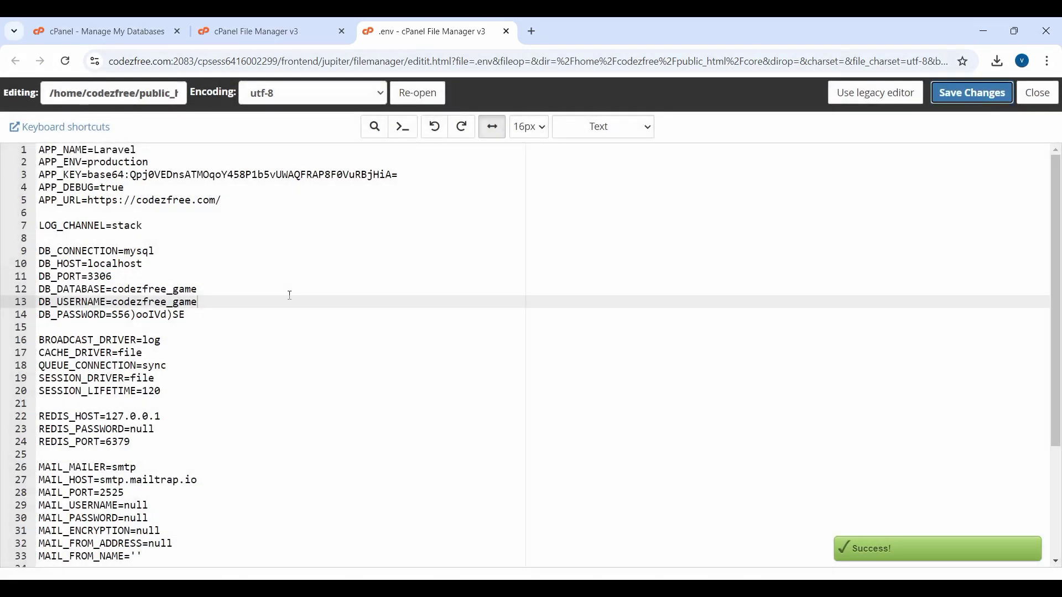
Step: Find and open phpMyAdmin from cPanel and select the codezfree_game database
left_click(100, 31)
left_click(766, 98)
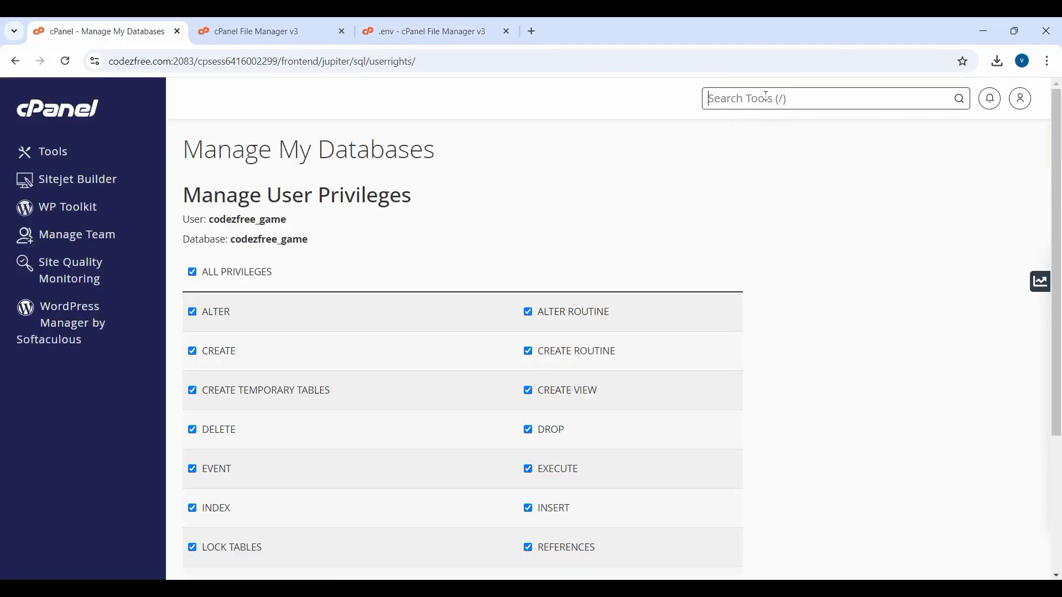
type("php")
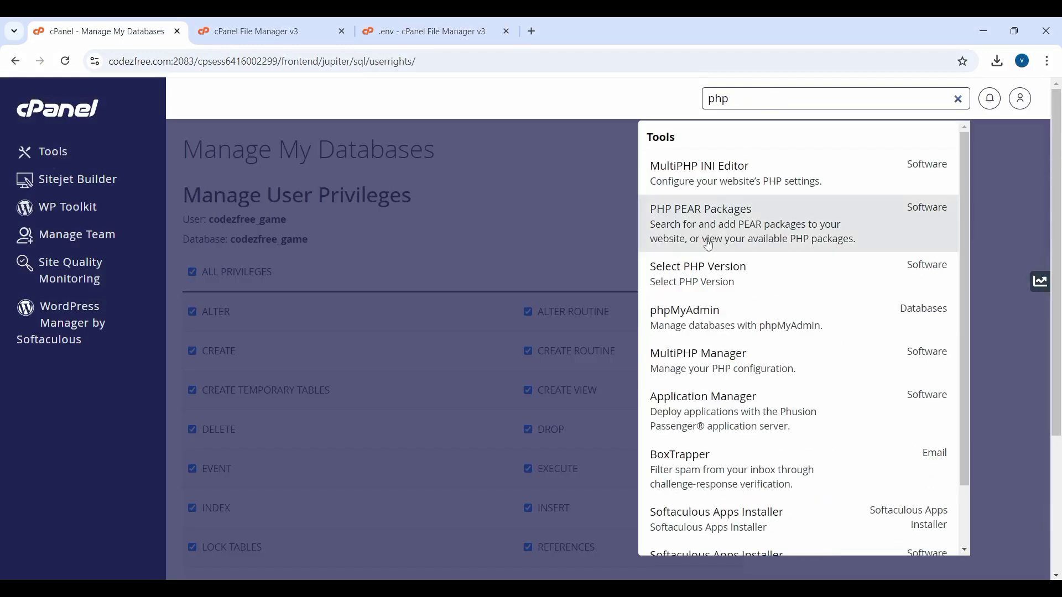
left_click(694, 314)
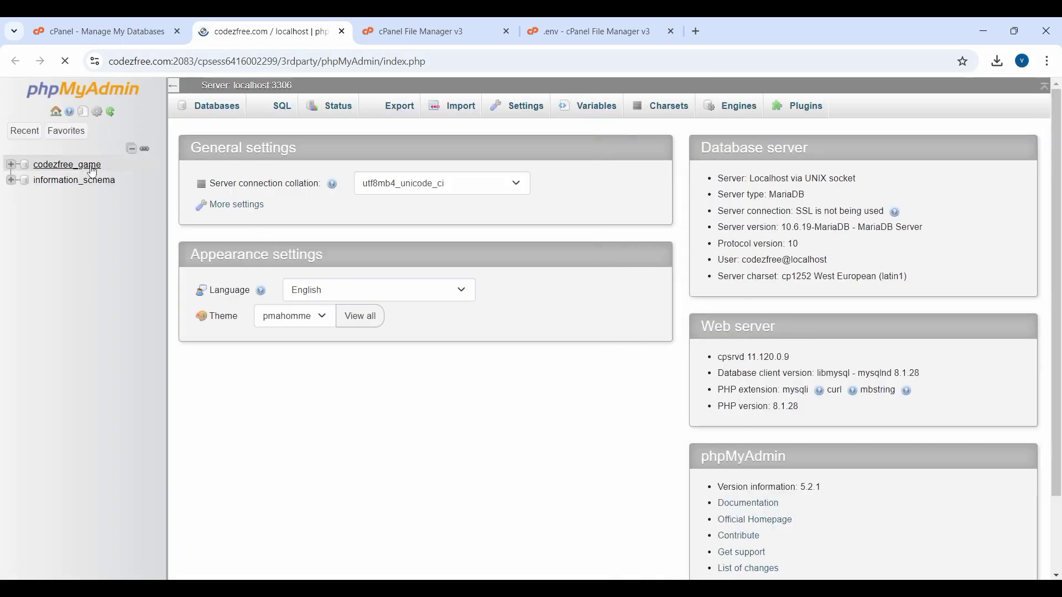
left_click(87, 167)
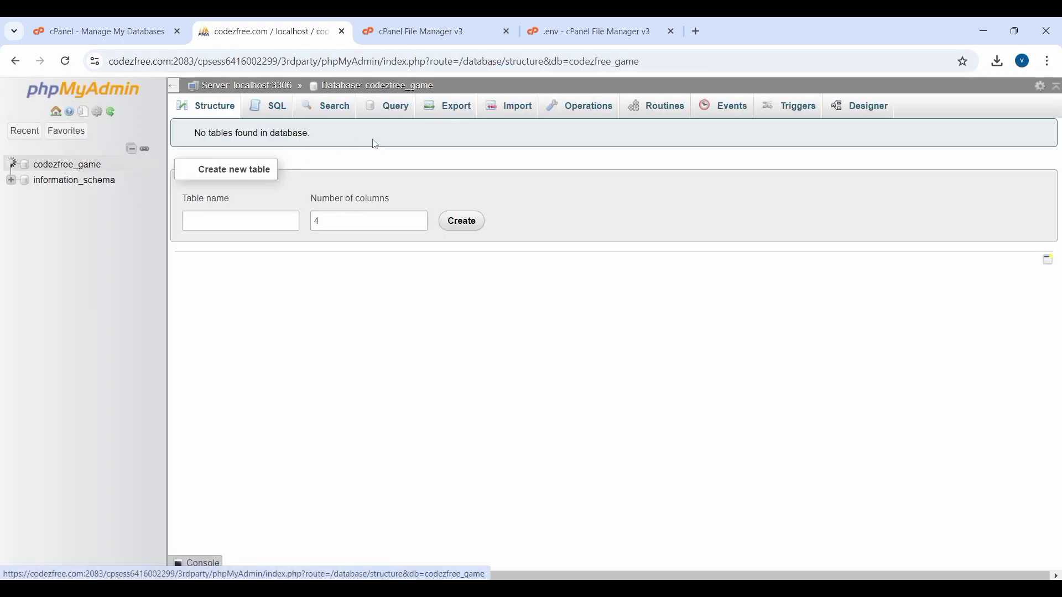
Step: Import the database SQL file from the Desktop into codezfree_game with the default options
left_click(508, 107)
left_click(241, 281)
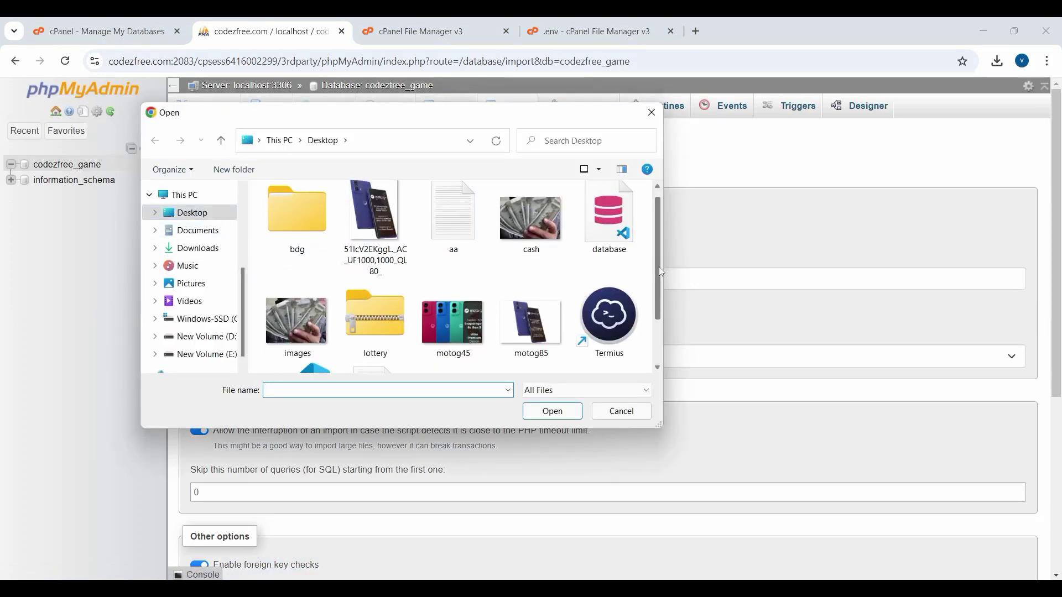
double_click(619, 240)
scroll(304, 396, "down", 5)
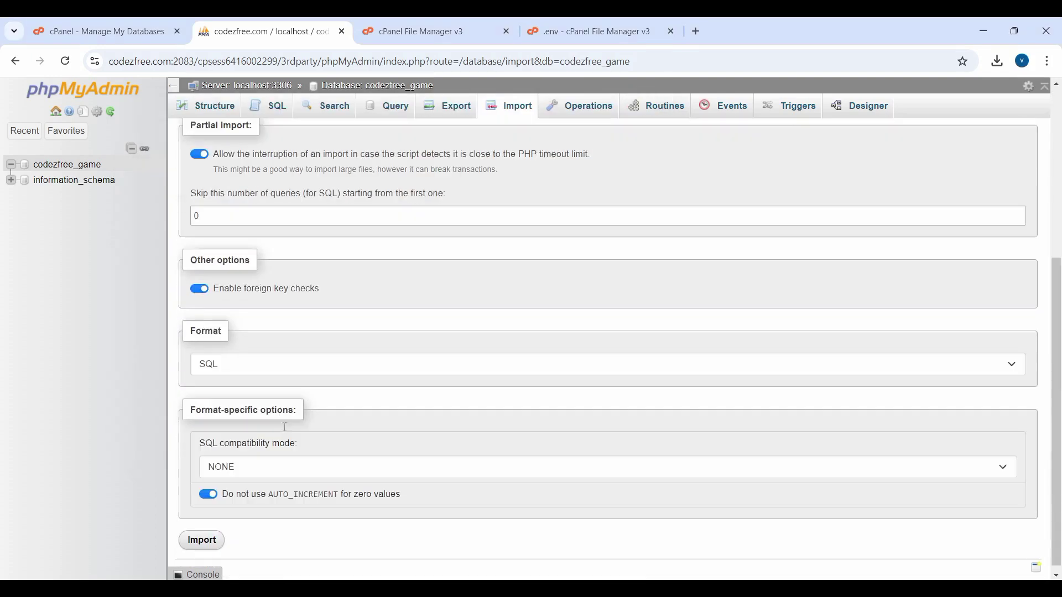
left_click(203, 540)
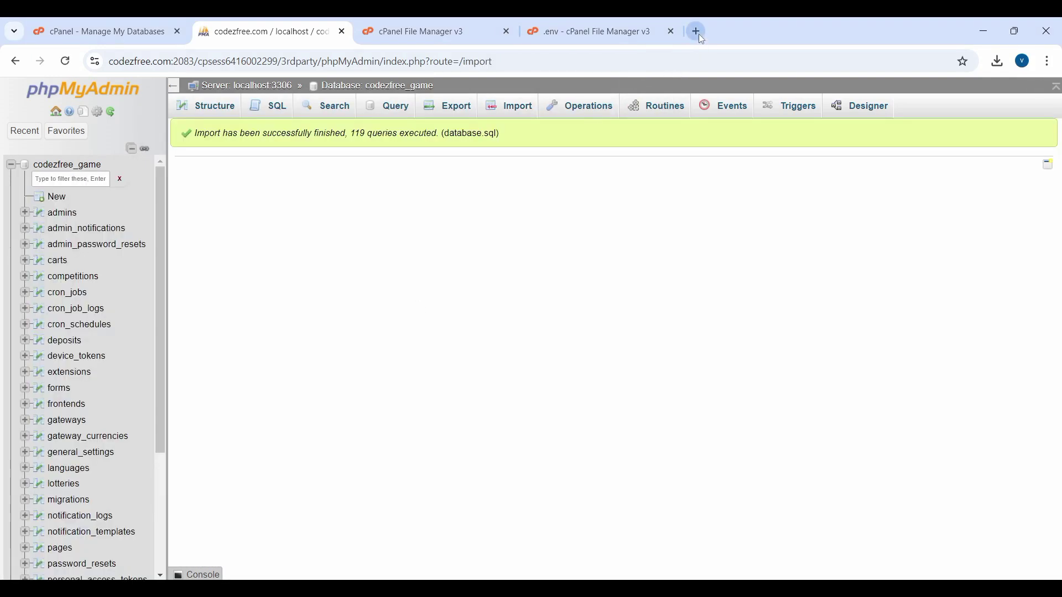
Step: Load codezfree.com in a new browser tab and refresh the page to check the installed lottery site
left_click(698, 32)
type("codezfree.com")
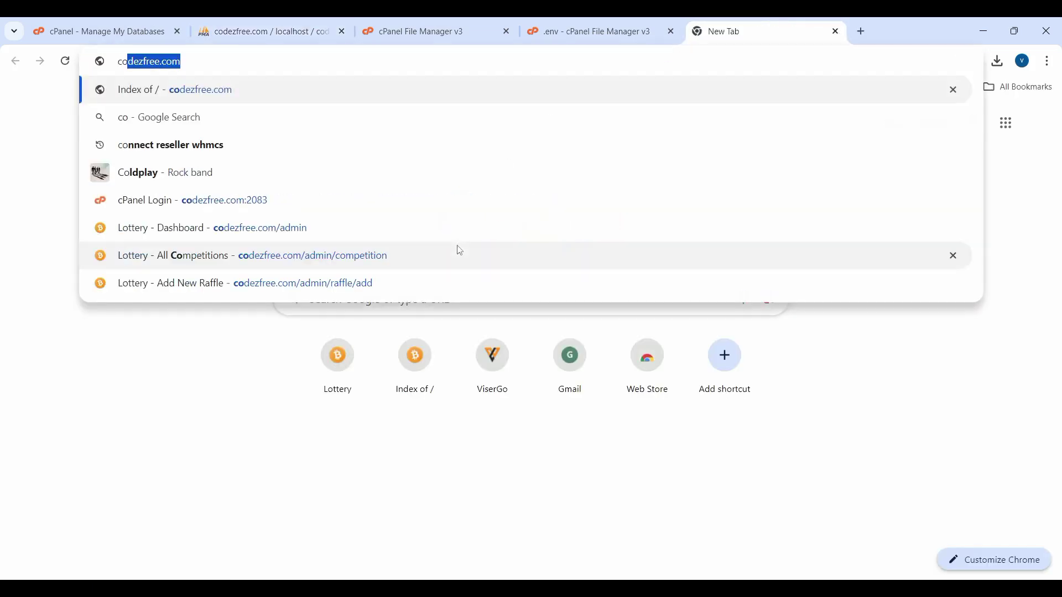
key("Return")
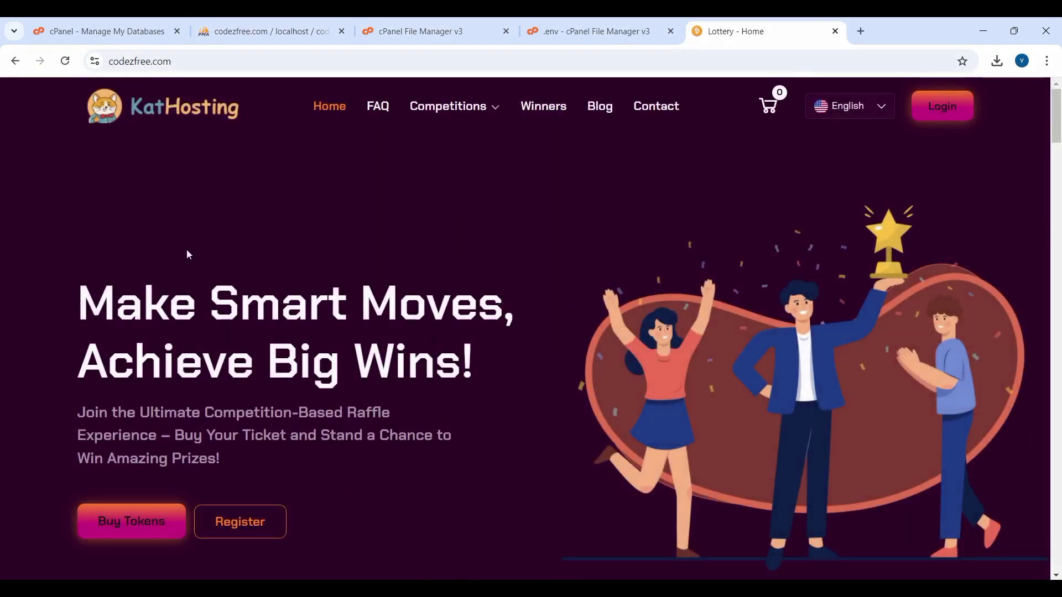
left_click(64, 61)
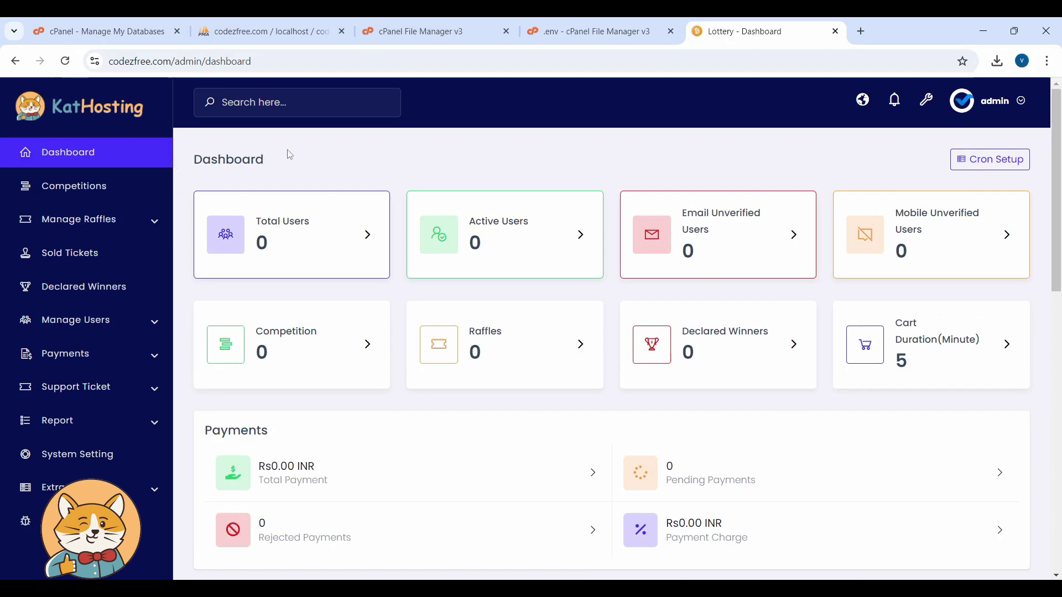
Step: Browse the admin panel's Competitions, Manage Raffles and Sold Tickets sections, and view the Cron Setup command
left_click(149, 187)
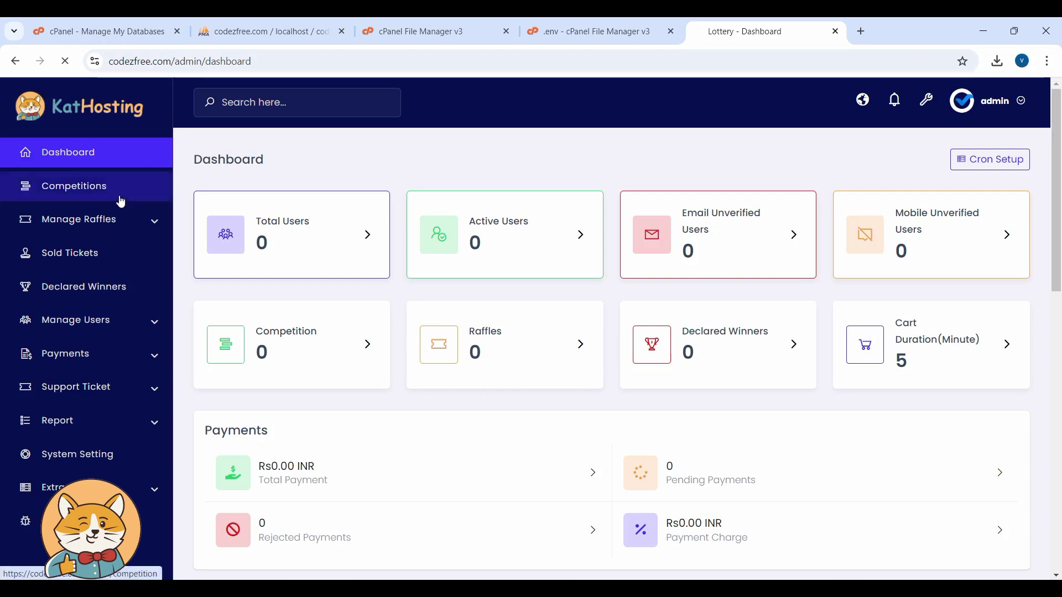
left_click(81, 221)
left_click(86, 254)
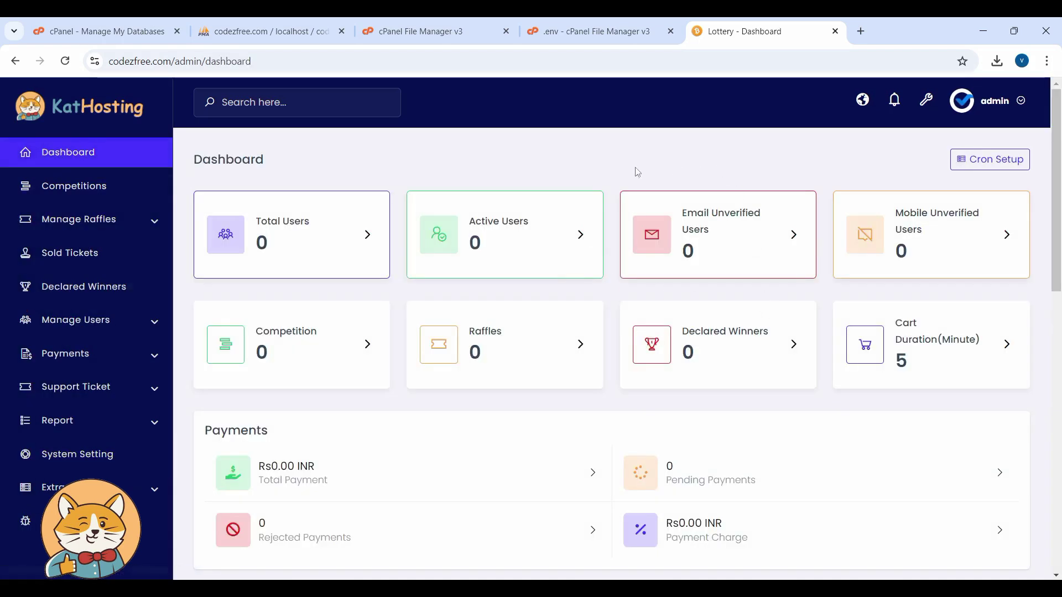
left_click(978, 164)
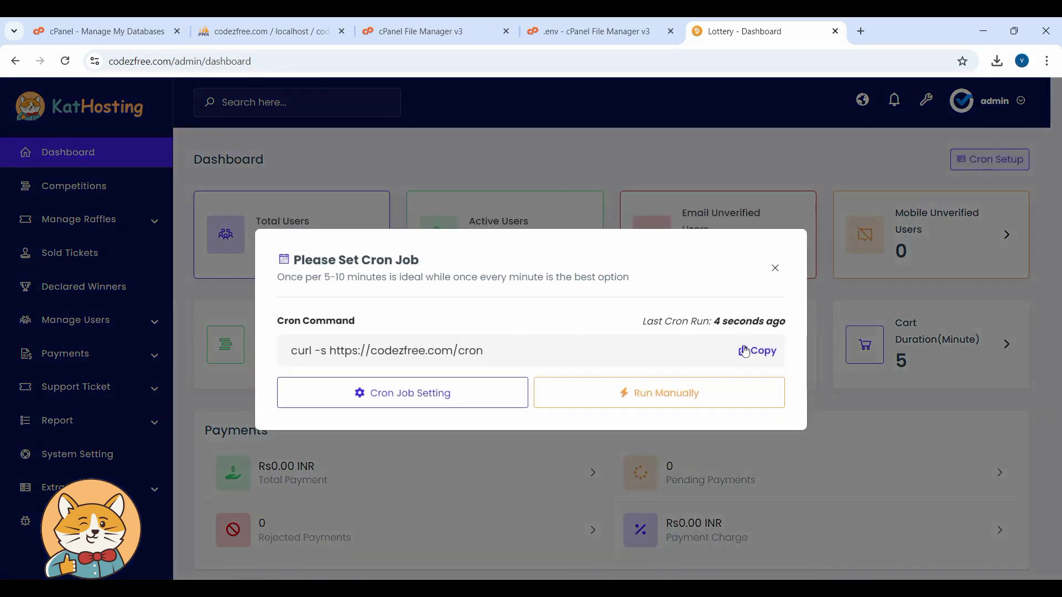
left_click(775, 269)
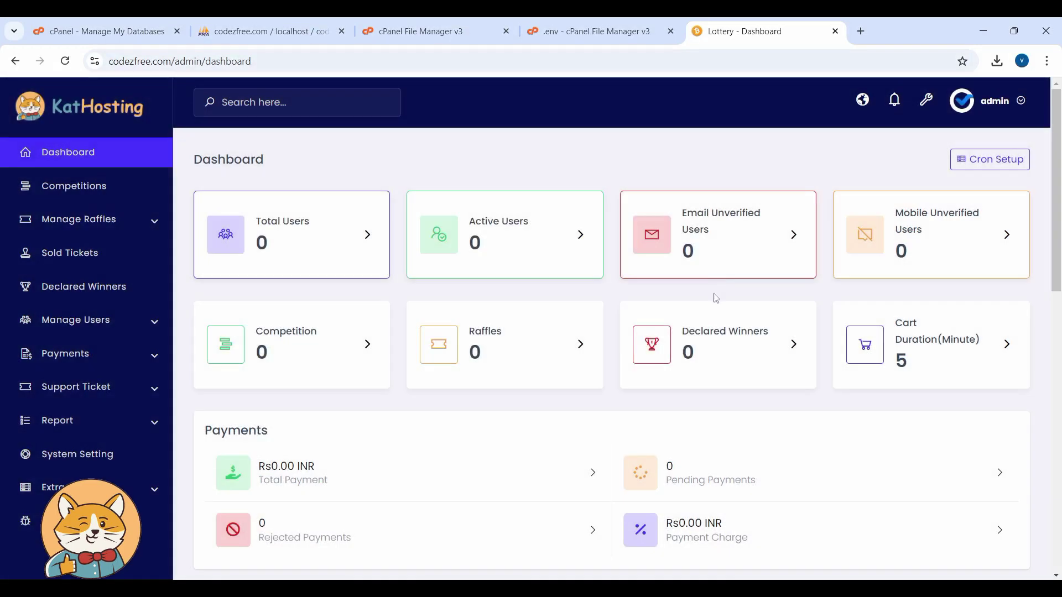